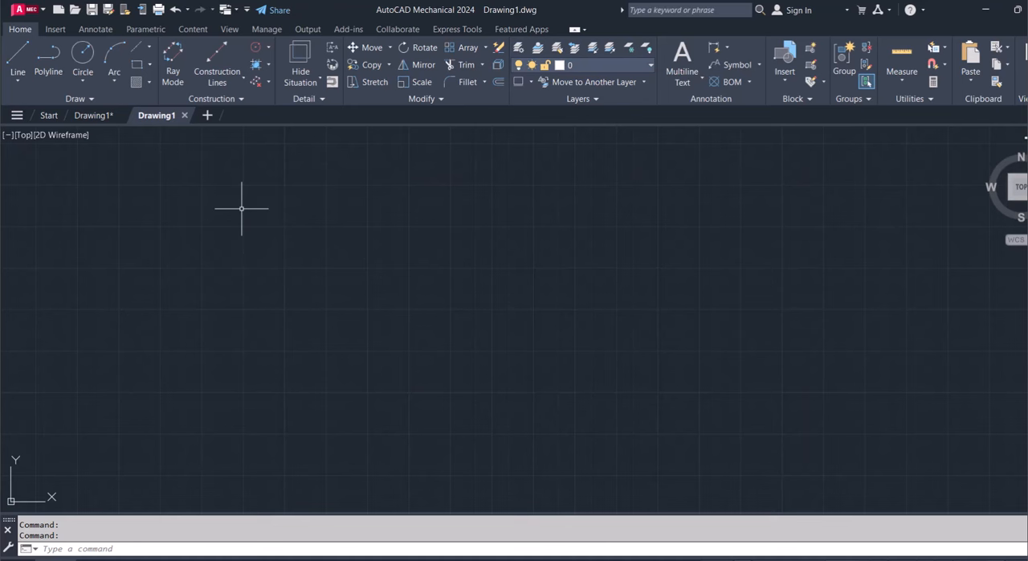
Set the model space limits with the lower left corner at 0,0 and the upper right corner at 420,297
text(LIMITS)
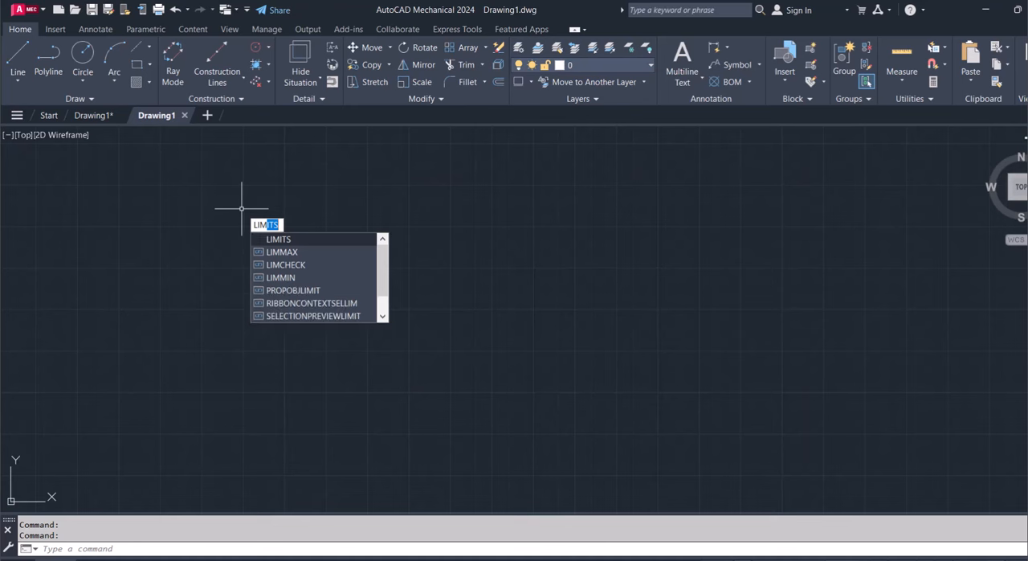
key(Return)
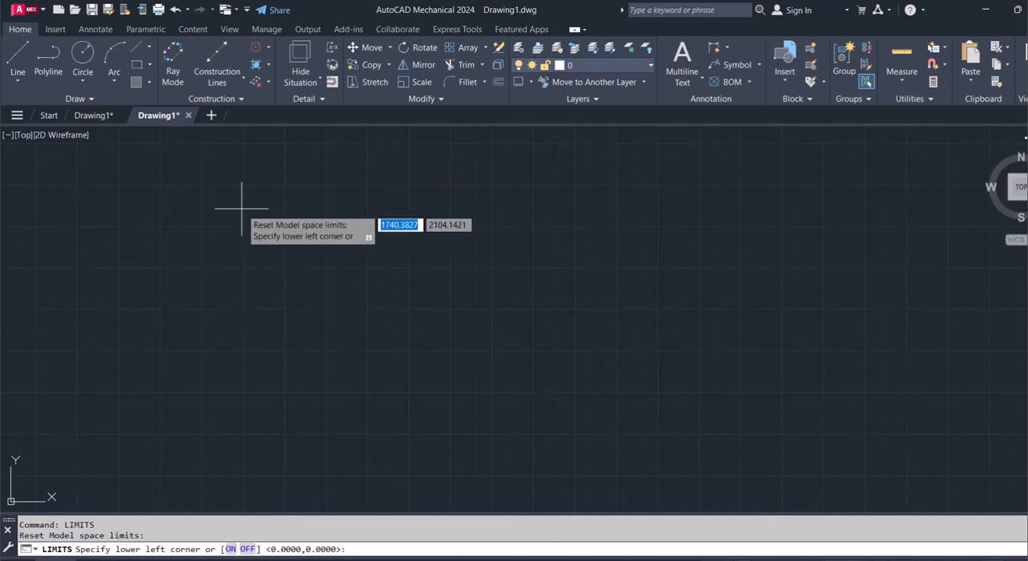
text(0)
key(Tab)
text(0)
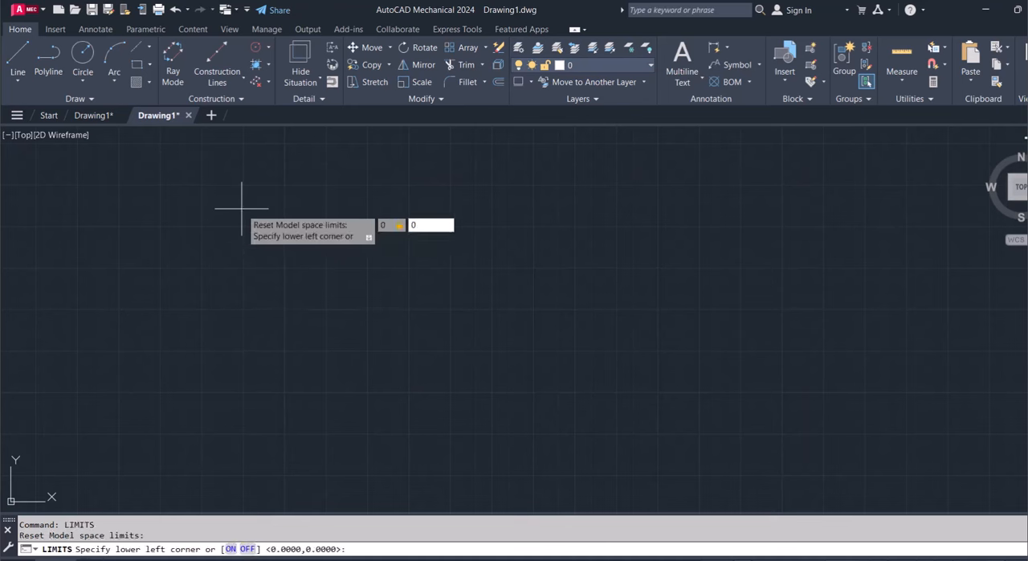
key(Return)
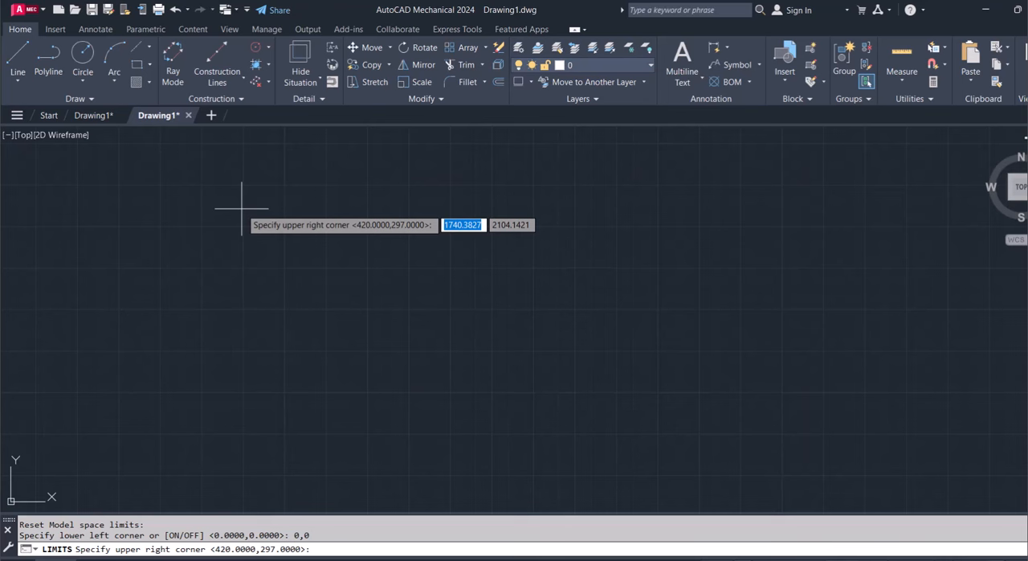
text(420)
key(Tab)
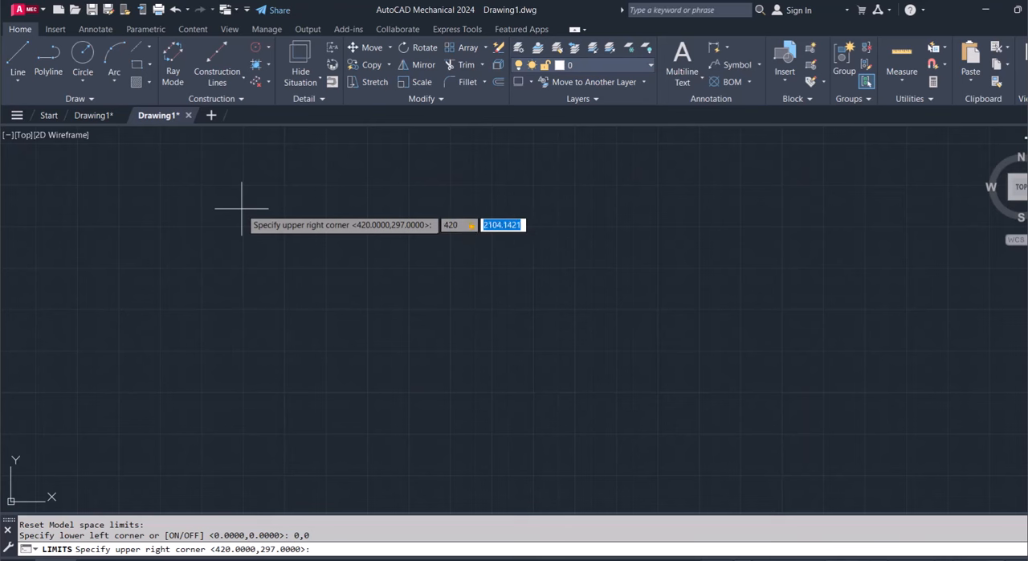
text(294)
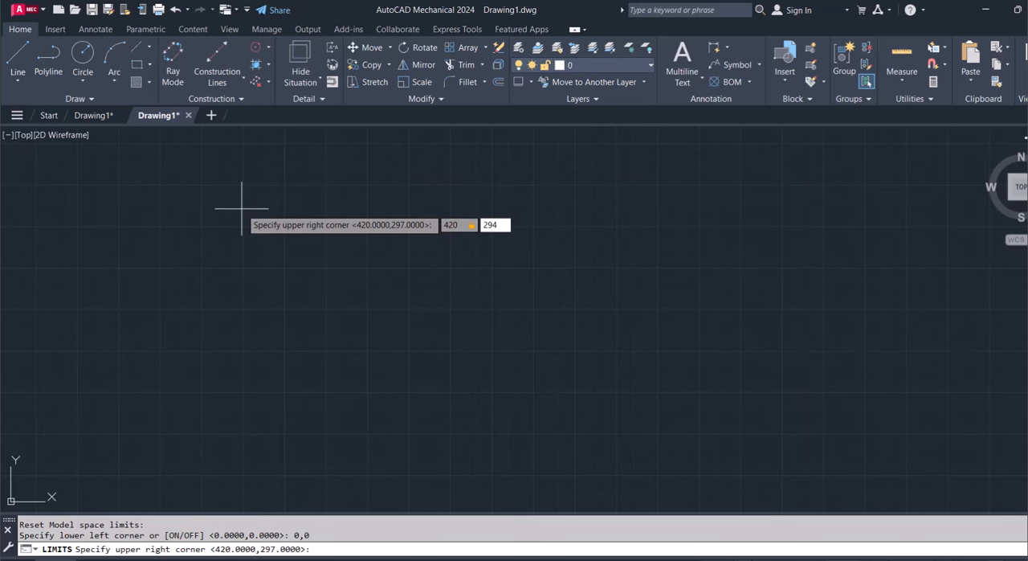
key(BackSpace)
text(7)
key(Return)
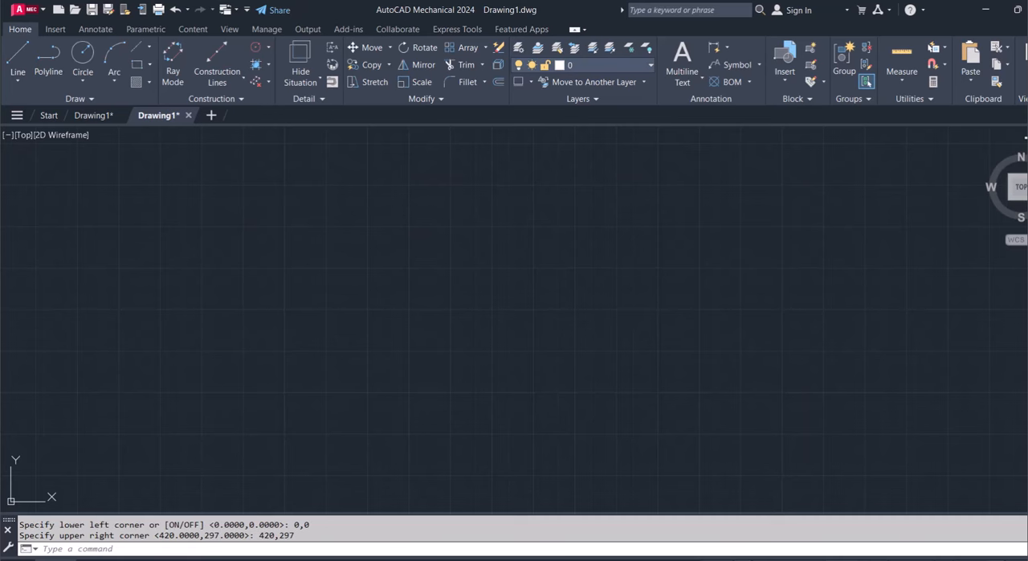
Zoom the view with the All option to fit the full drawing limits
text(z)
key(Return)
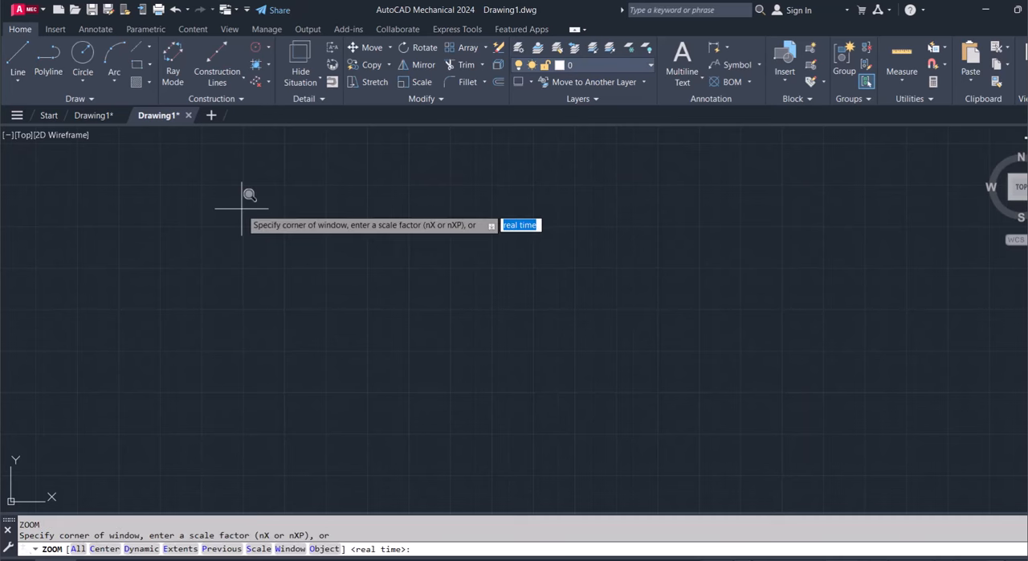
text(a)
key(Return)
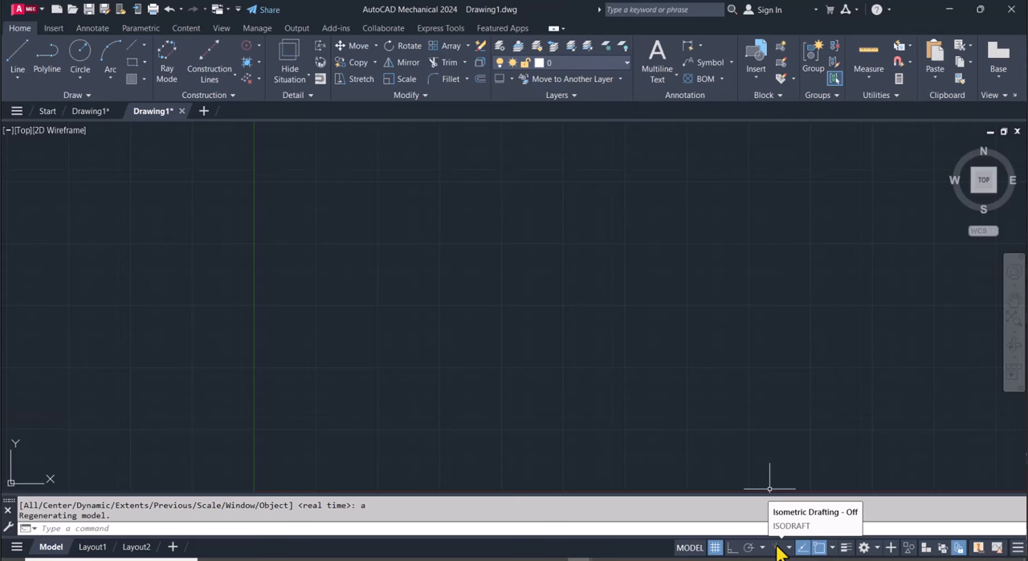
click(777, 548)
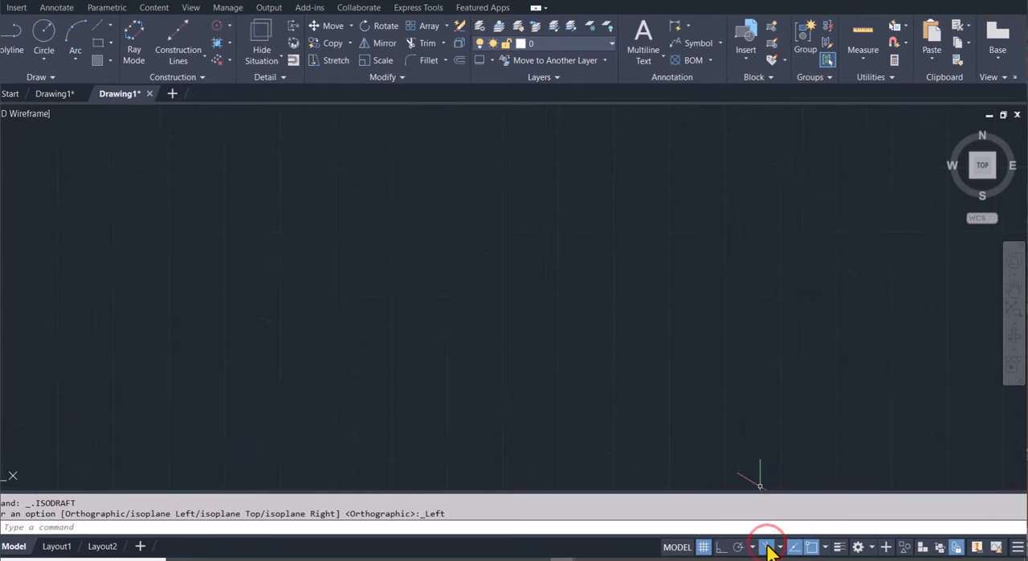
click(768, 548)
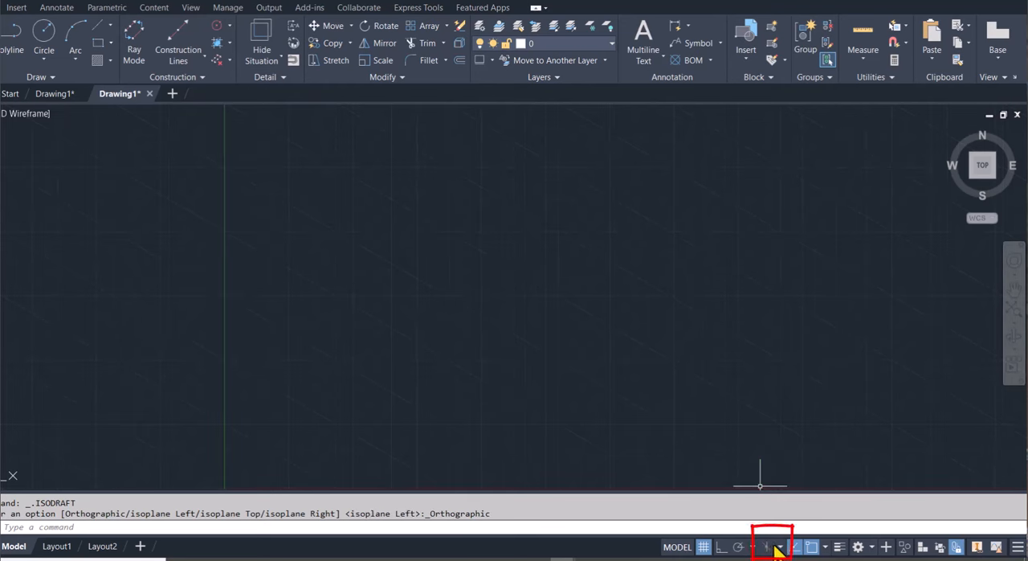
click(779, 548)
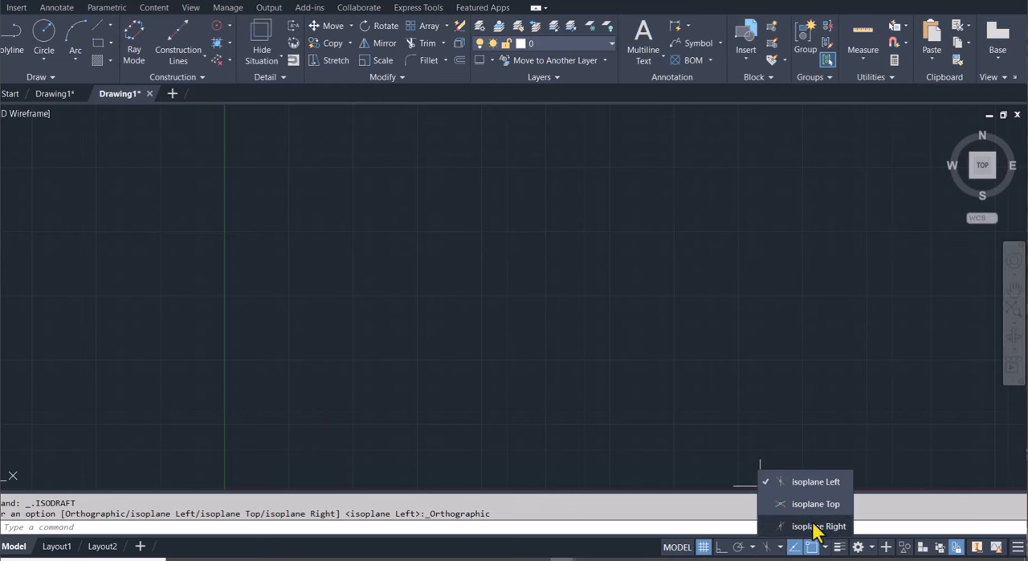
click(773, 550)
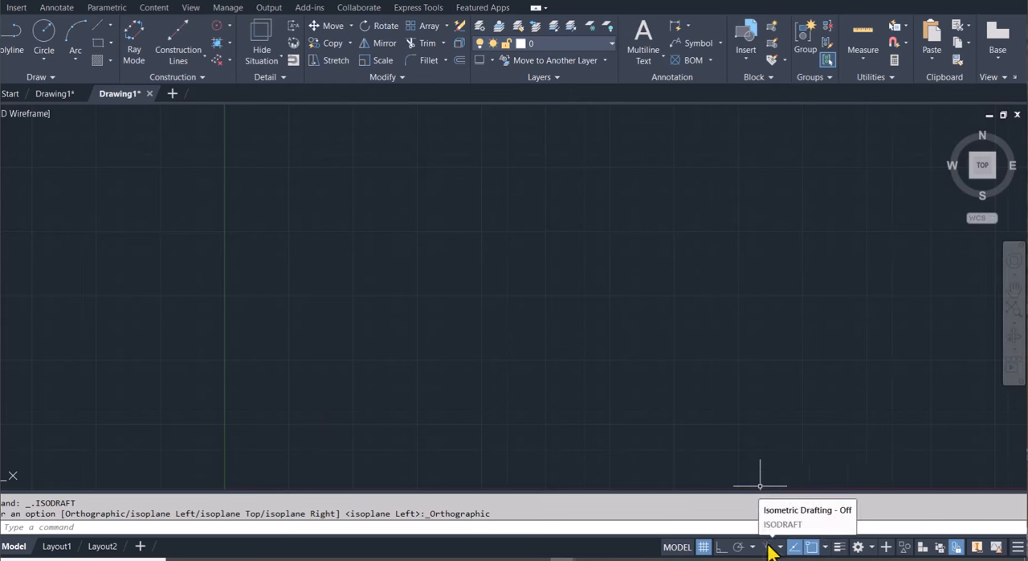
Check in the status bar customization options whether Isometric Drafting is enabled for display
click(1018, 547)
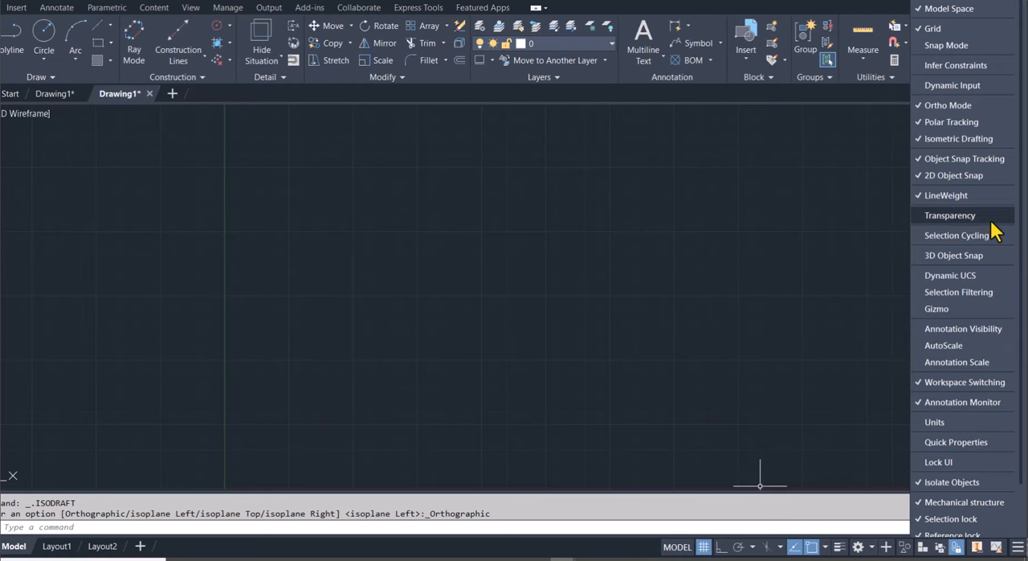
click(959, 142)
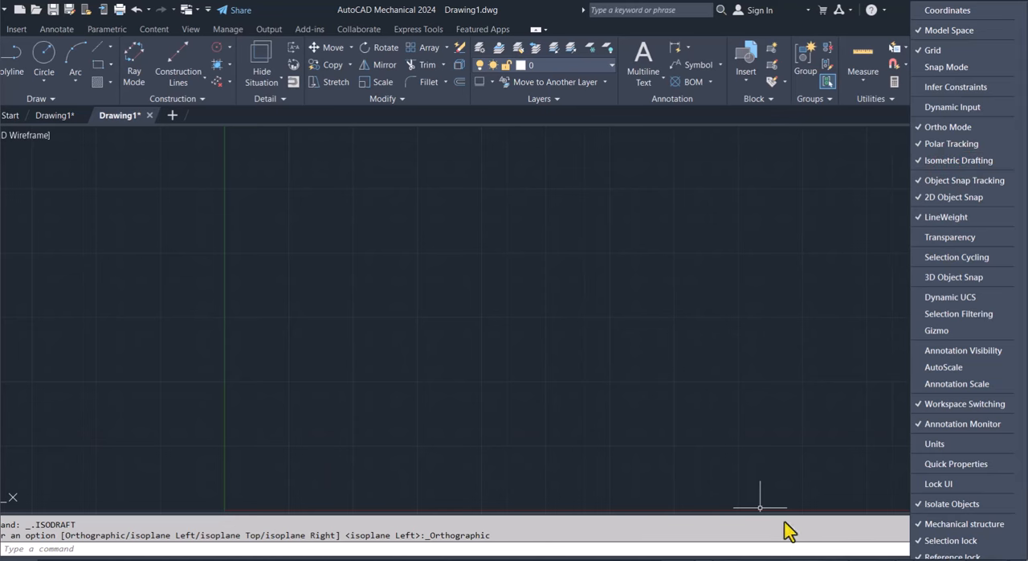
click(769, 547)
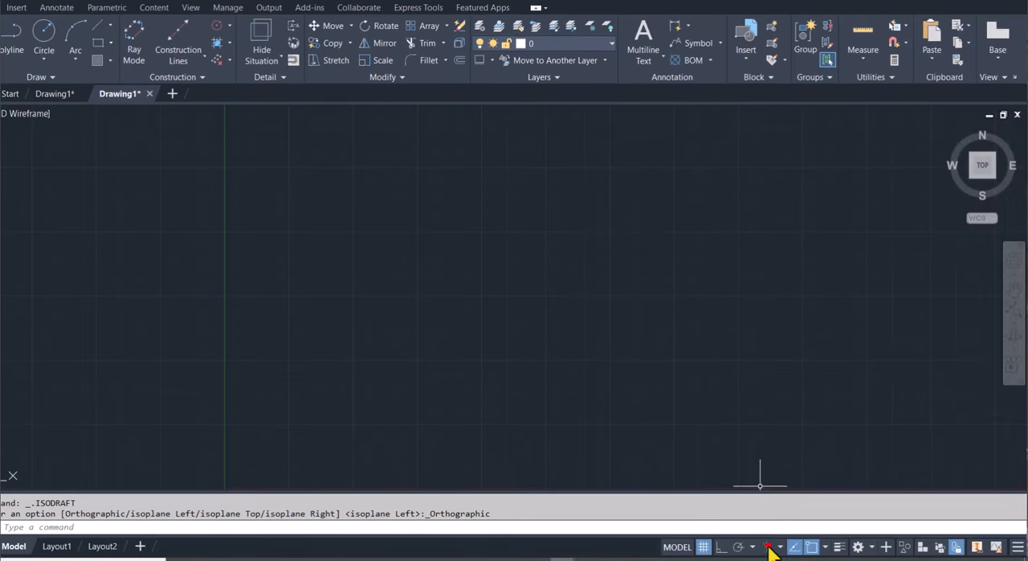
Turn on isometric drafting and set the active plane to isoplane Right
click(768, 547)
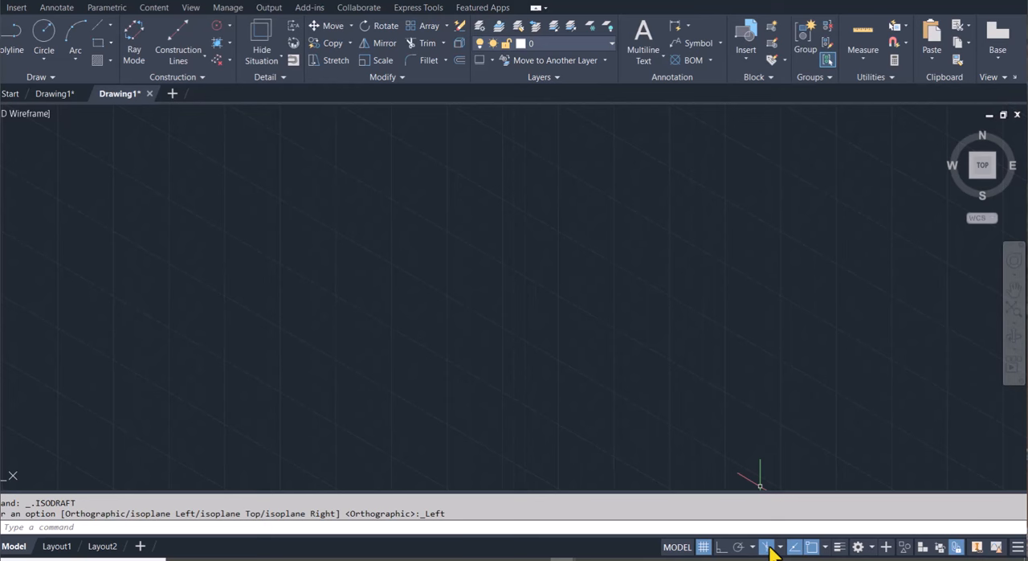
click(779, 547)
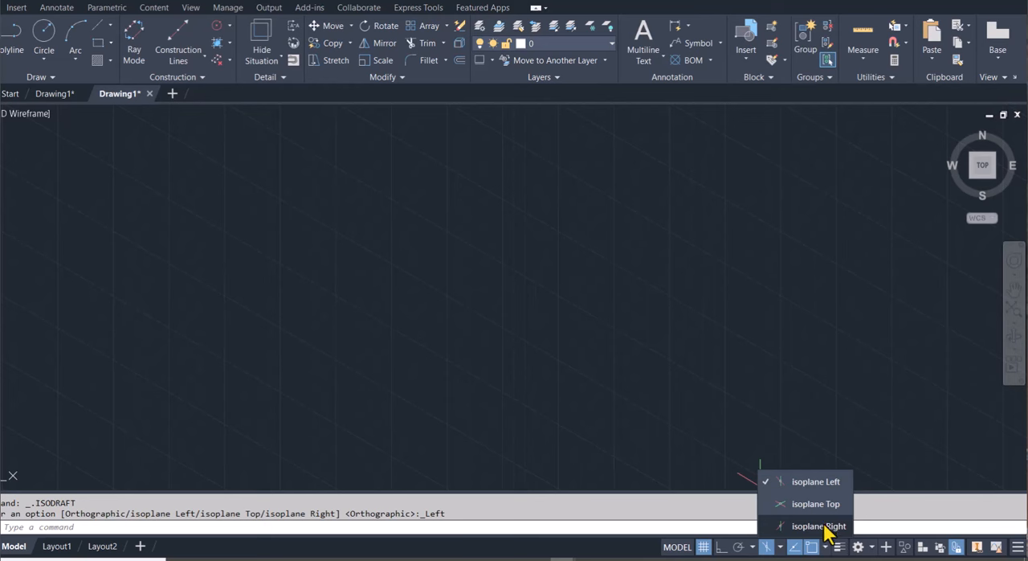
click(825, 526)
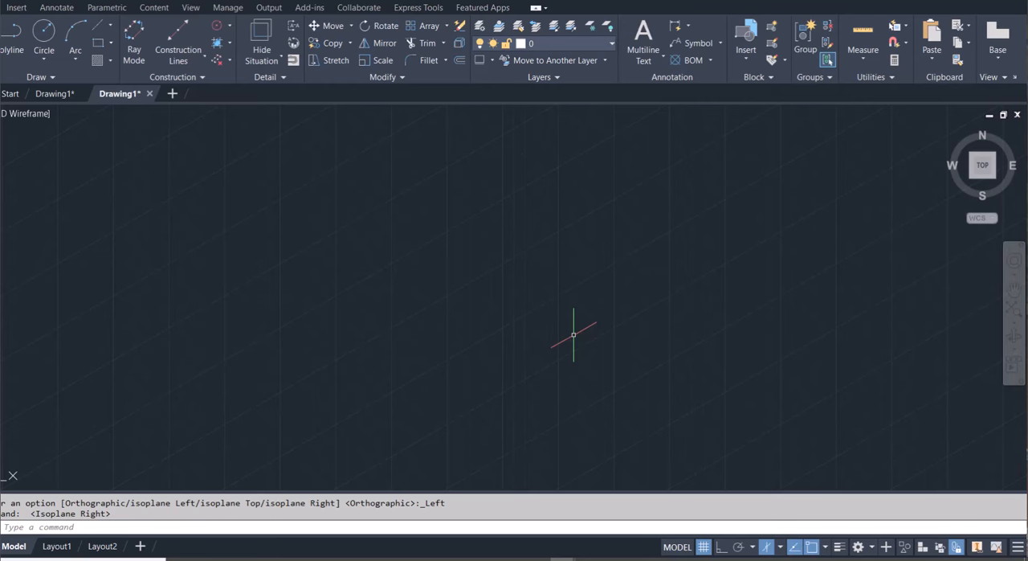
Set the lineweight of layer 0 to 0.30 mm and turn on lineweight display
click(546, 46)
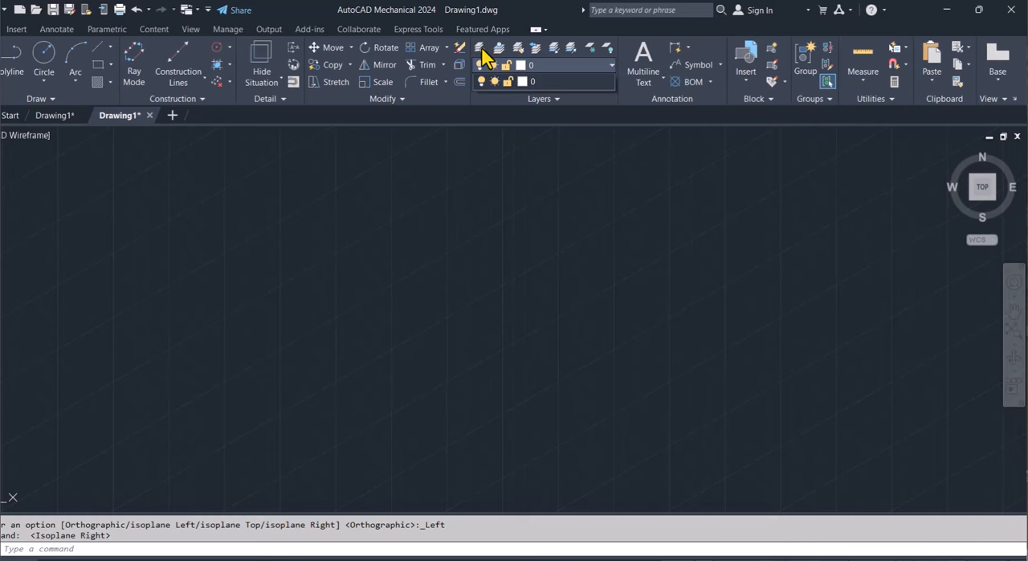
click(481, 50)
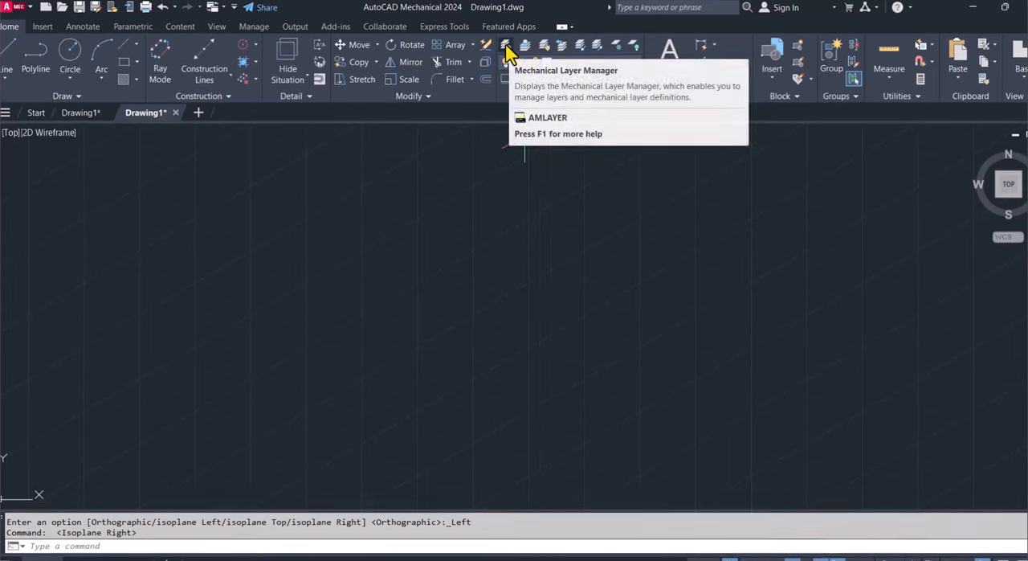
click(506, 49)
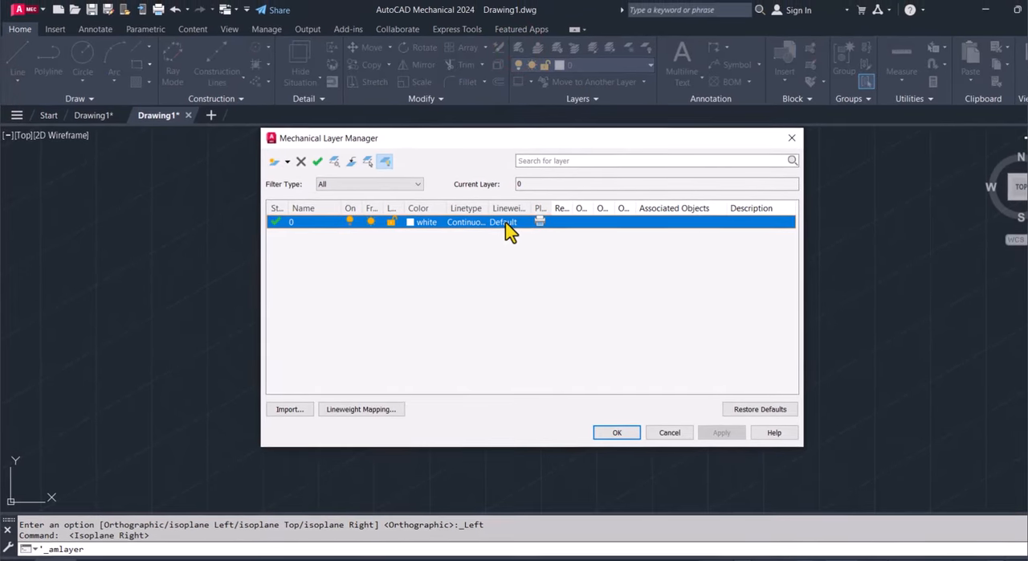
click(506, 222)
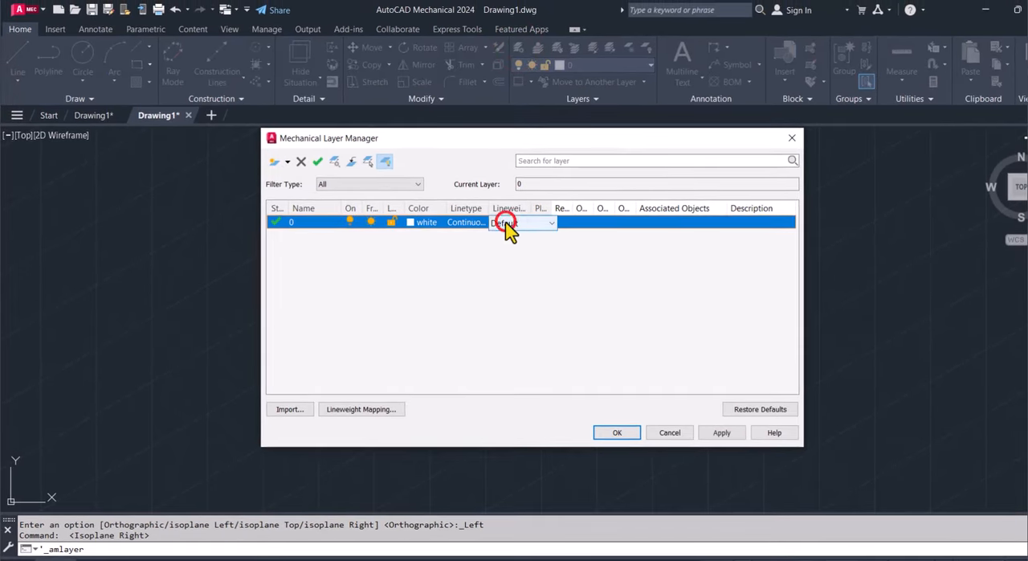
click(505, 222)
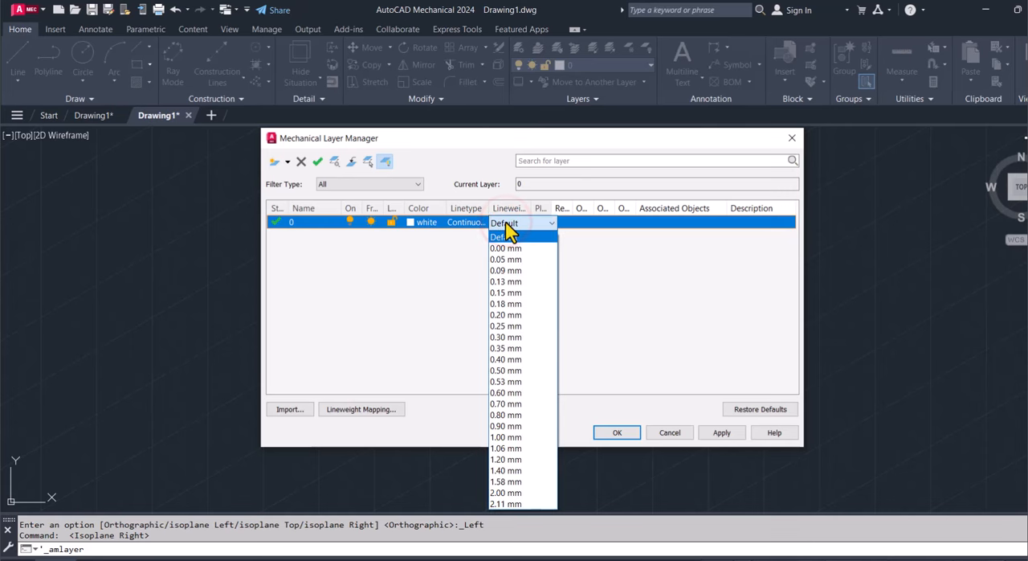
click(506, 336)
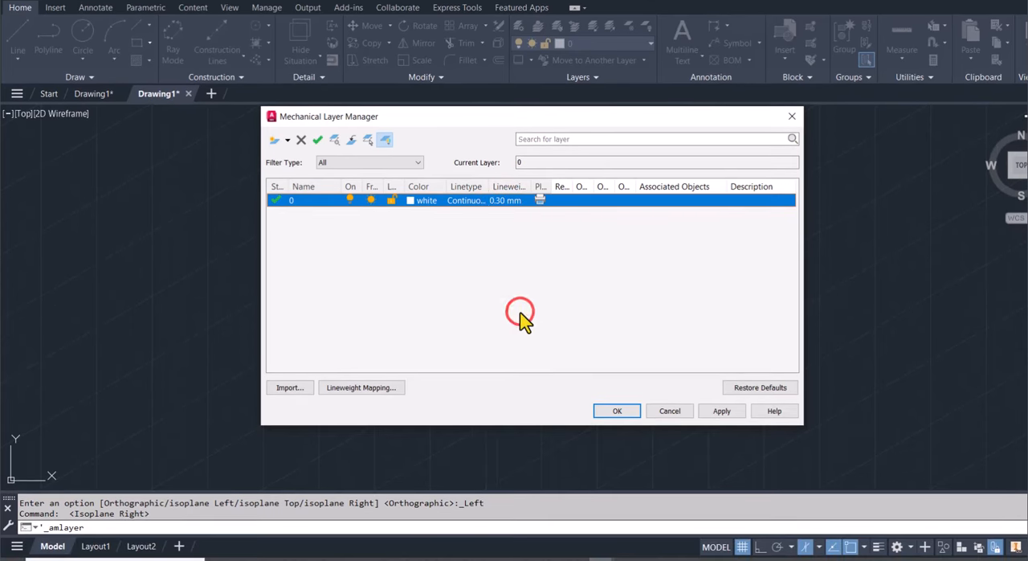
click(615, 411)
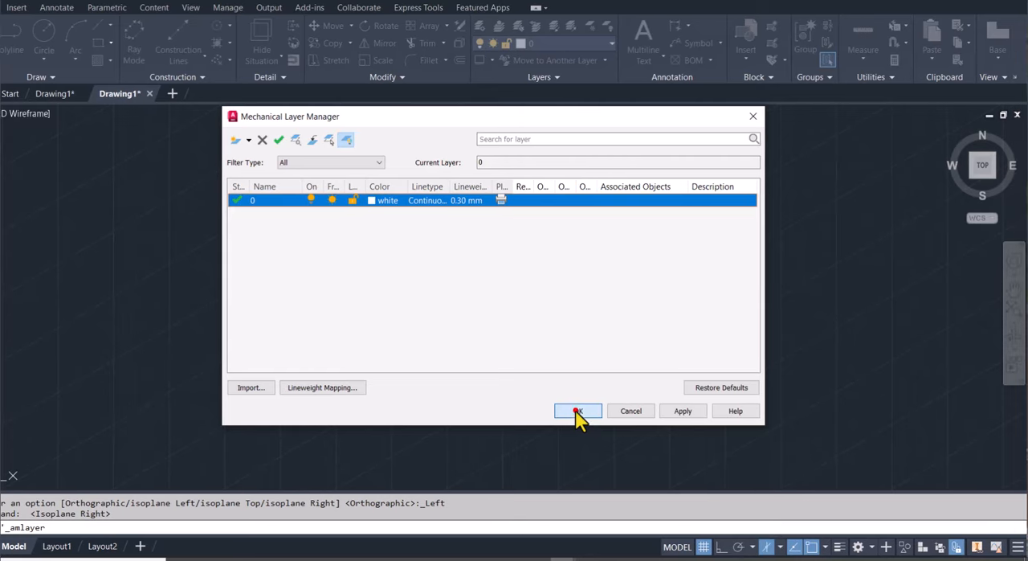
click(842, 548)
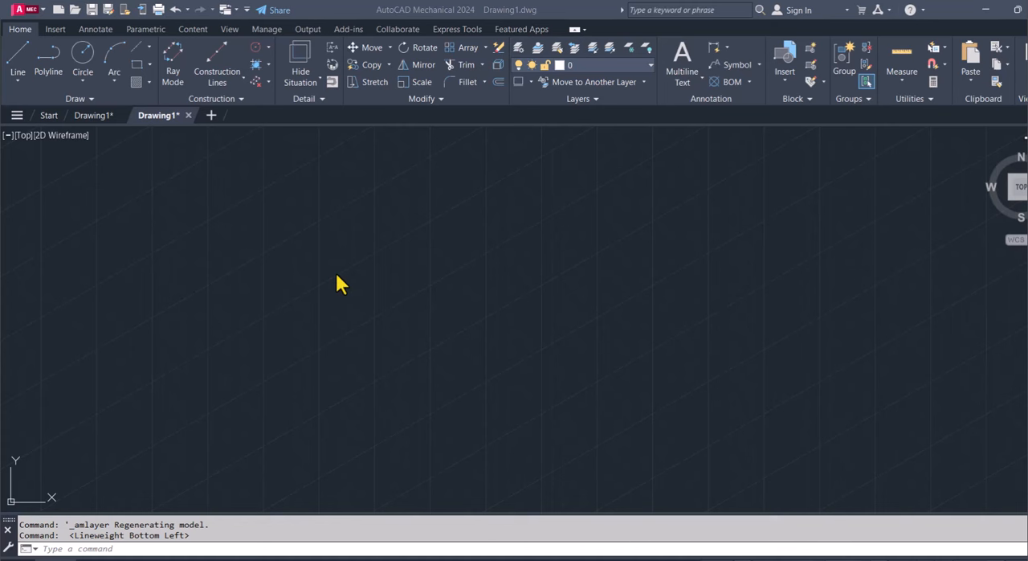
Start a line at 180,60 and, with Ortho mode on, draw an 80-unit segment up along the 30° isometric axis
click(19, 55)
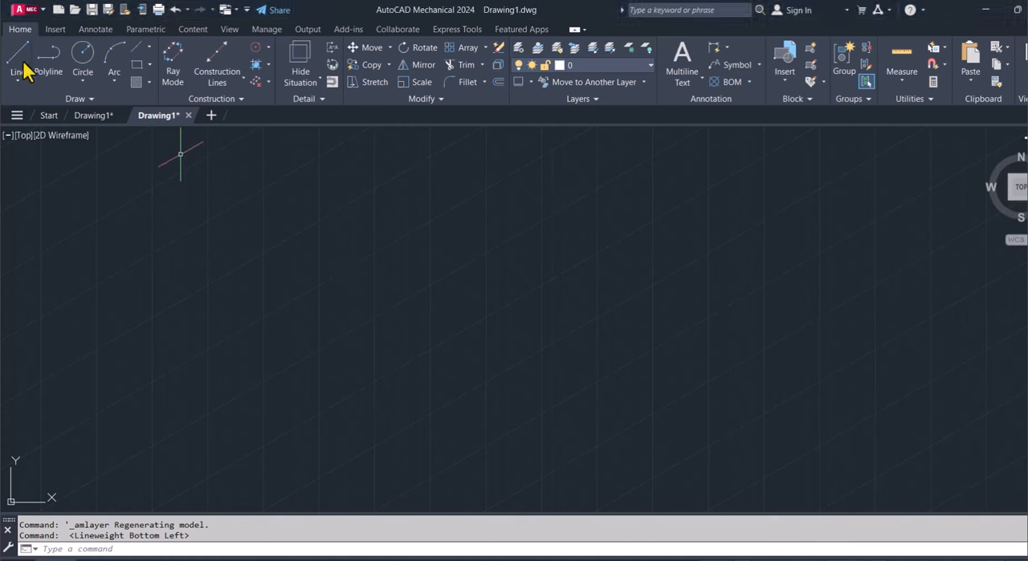
click(19, 56)
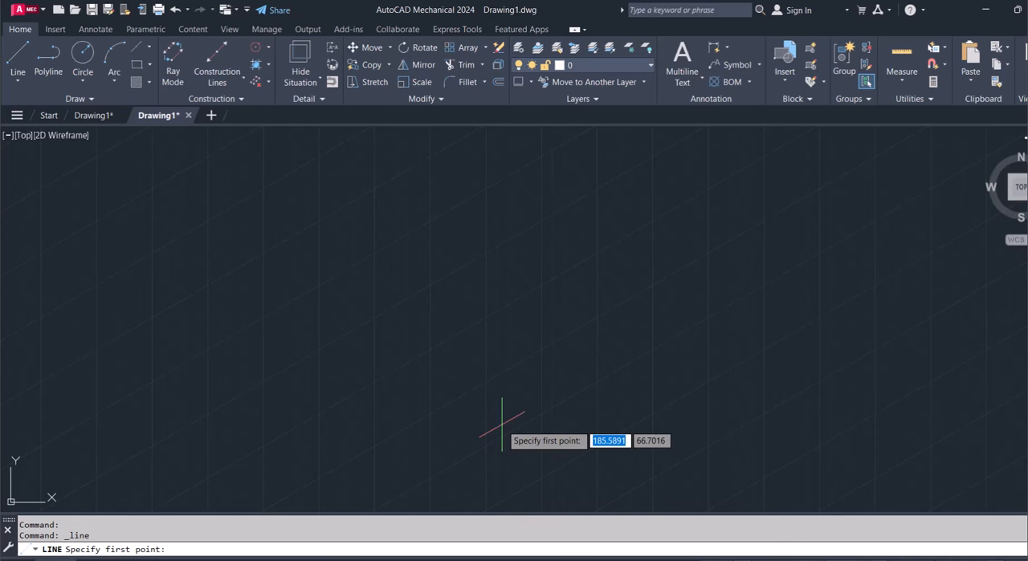
text(180)
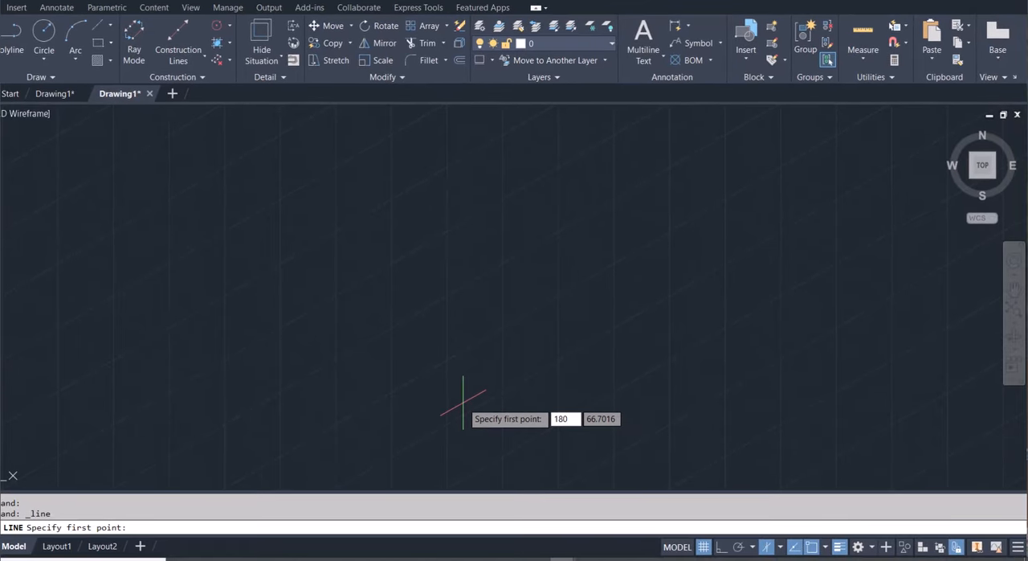
key(Tab)
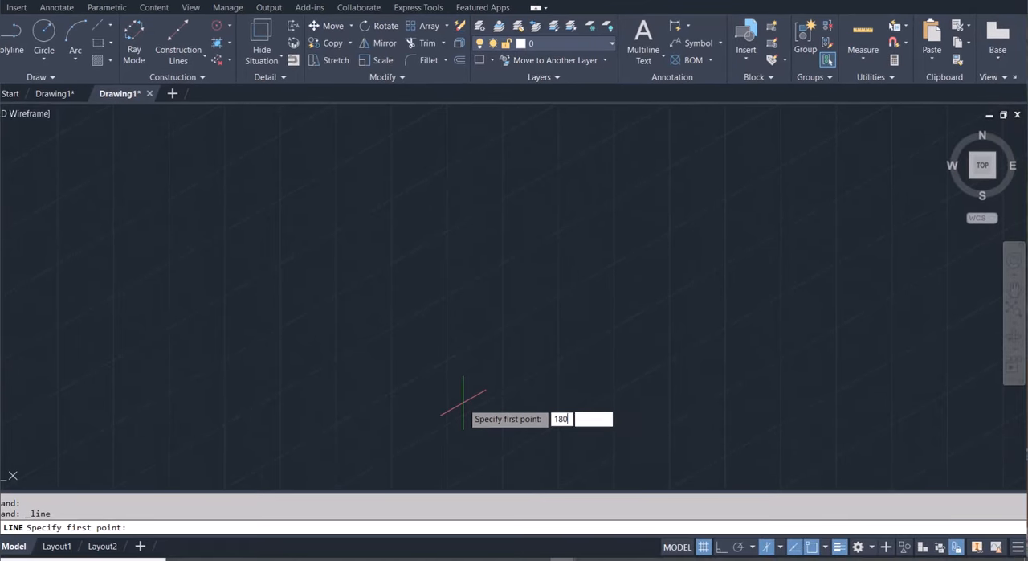
text(60)
key(Return)
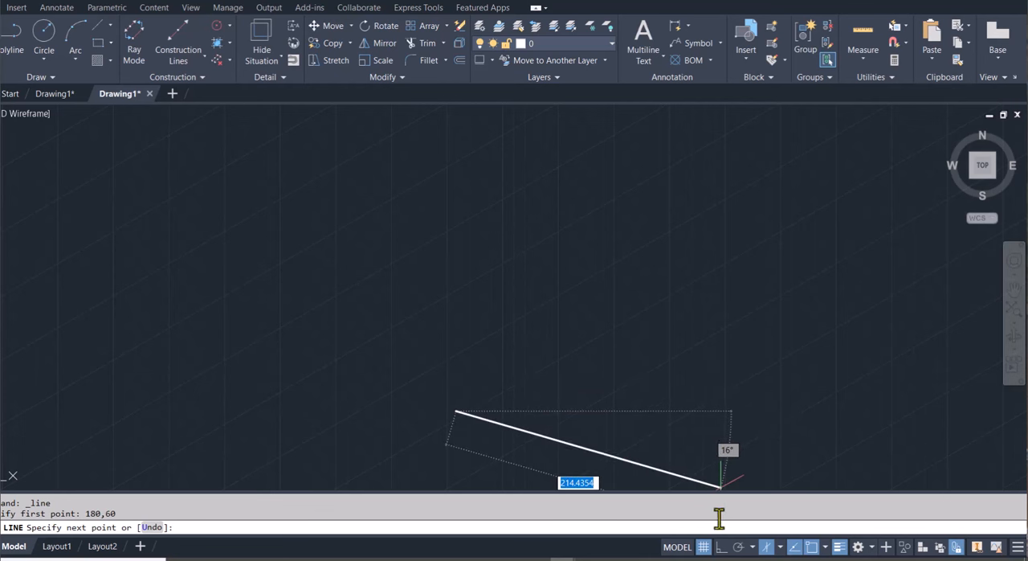
click(720, 547)
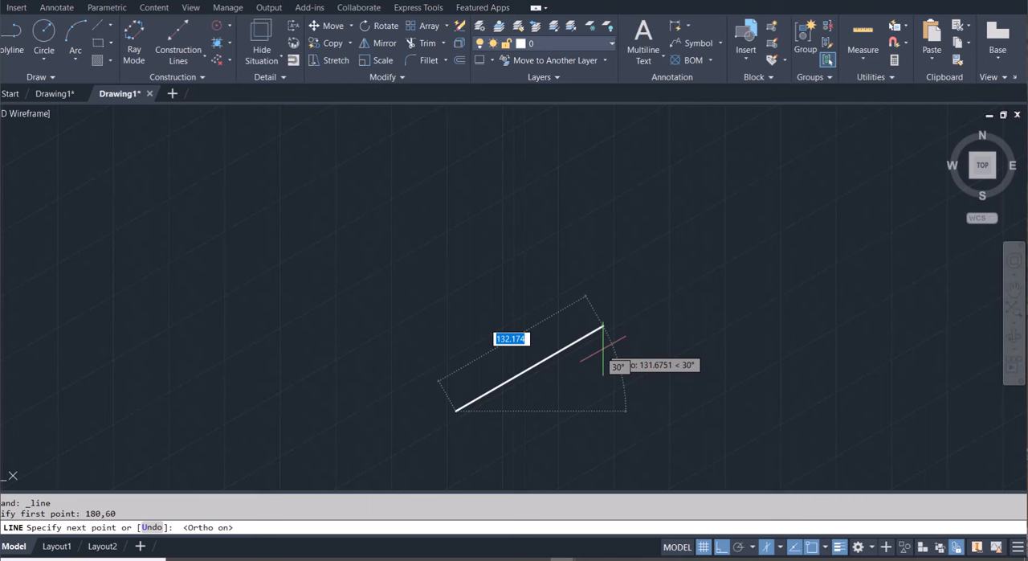
text(8)
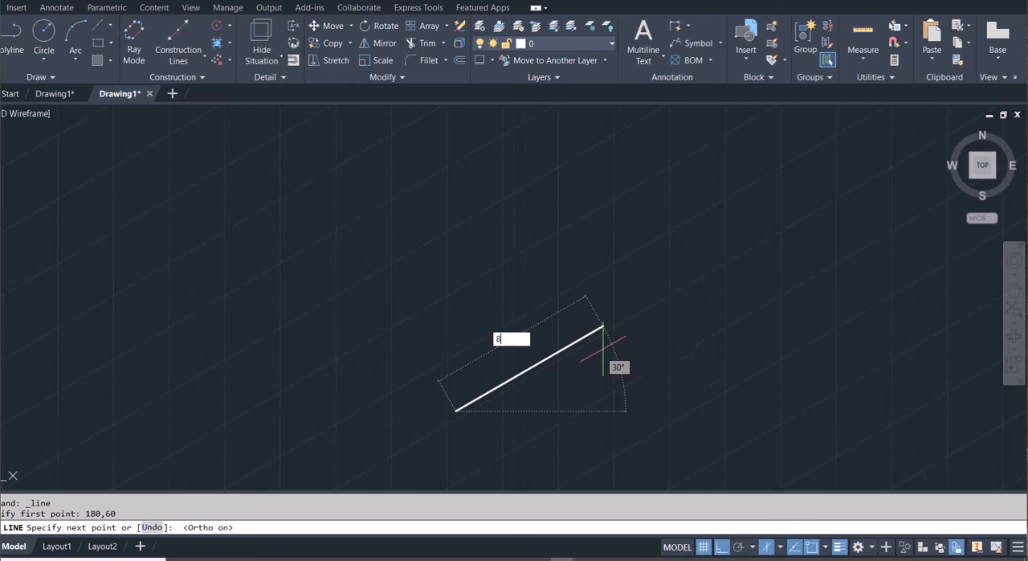
text(0)
key(Return)
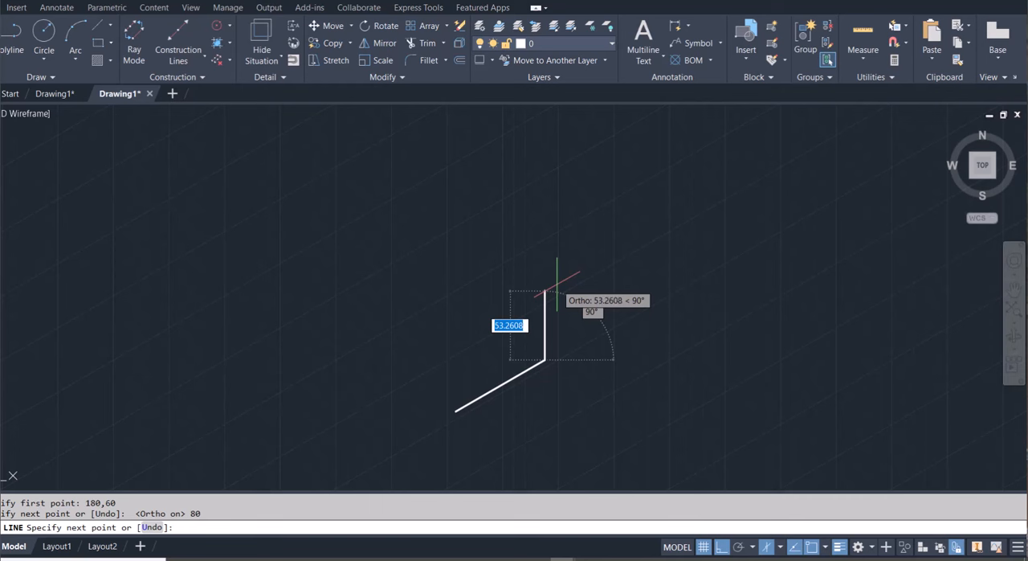
Continue the outline with a segment 70 units straight up and one 20 units back, parallel to the base segment
text(70)
key(Return)
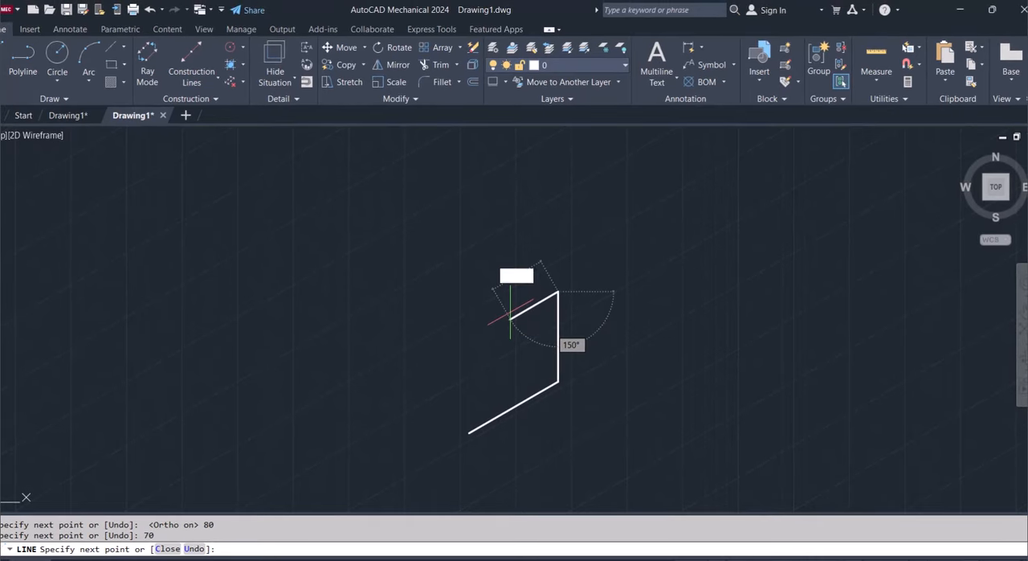
text(20)
key(Return)
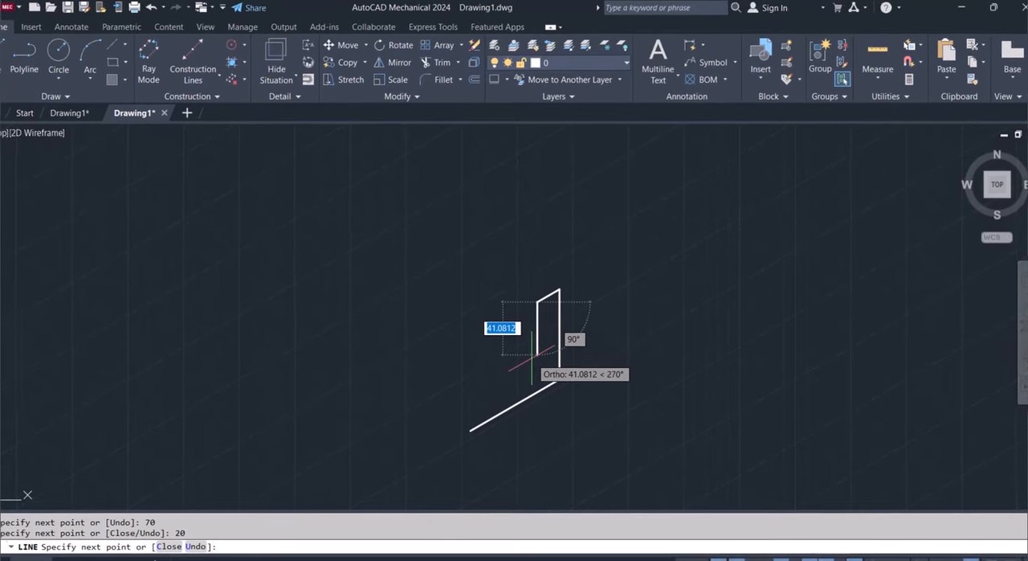
Finish the L-shaped outline with a segment 50 units straight down, one 60 units back parallel to the base, and a closing vertical to the start point
text(50)
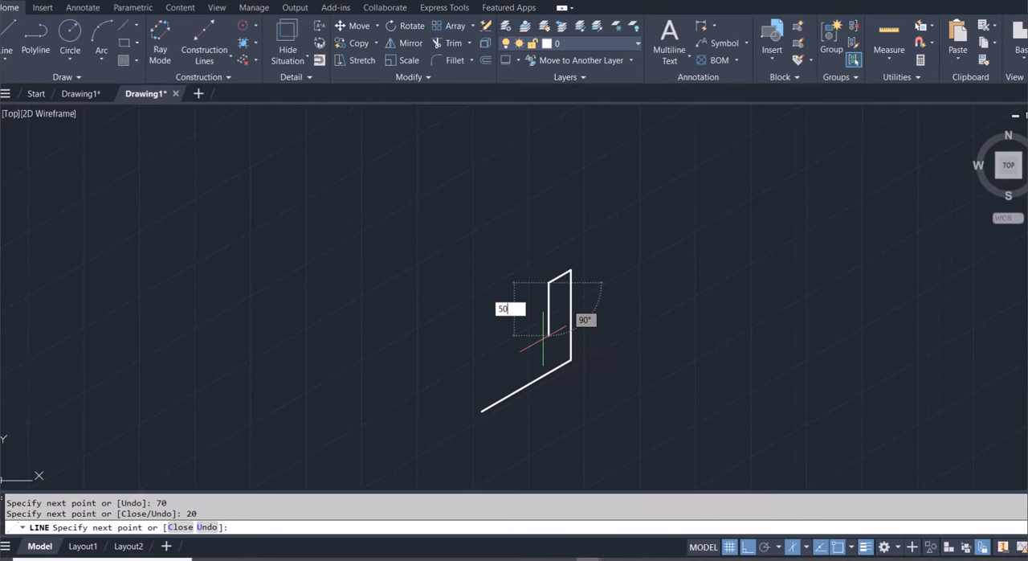
key(Return)
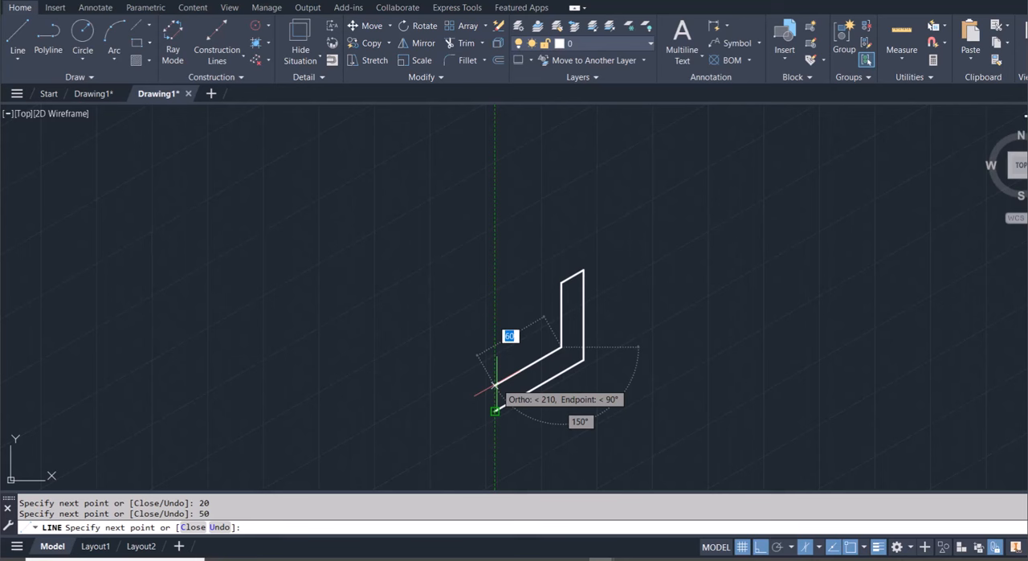
click(496, 386)
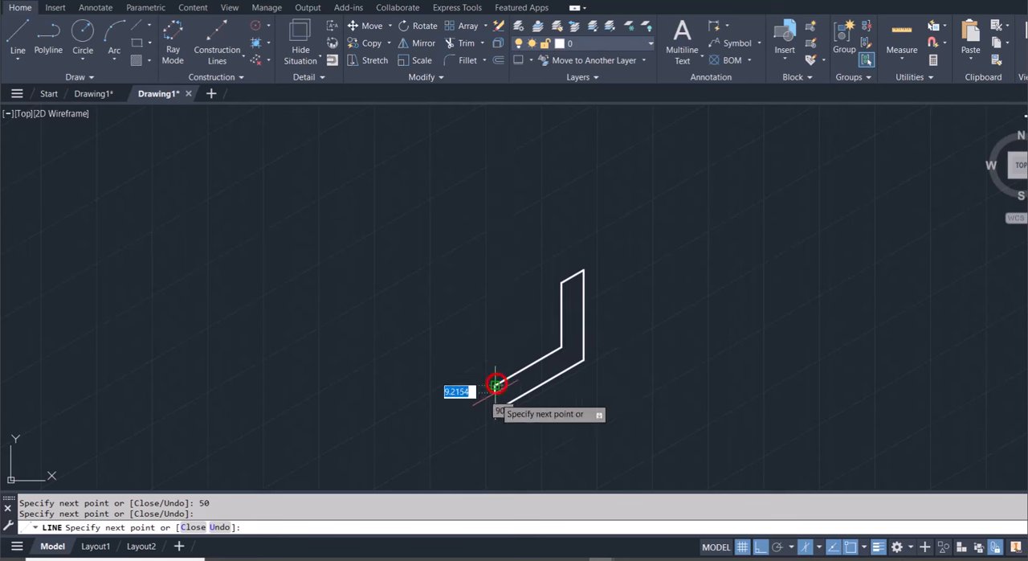
click(495, 411)
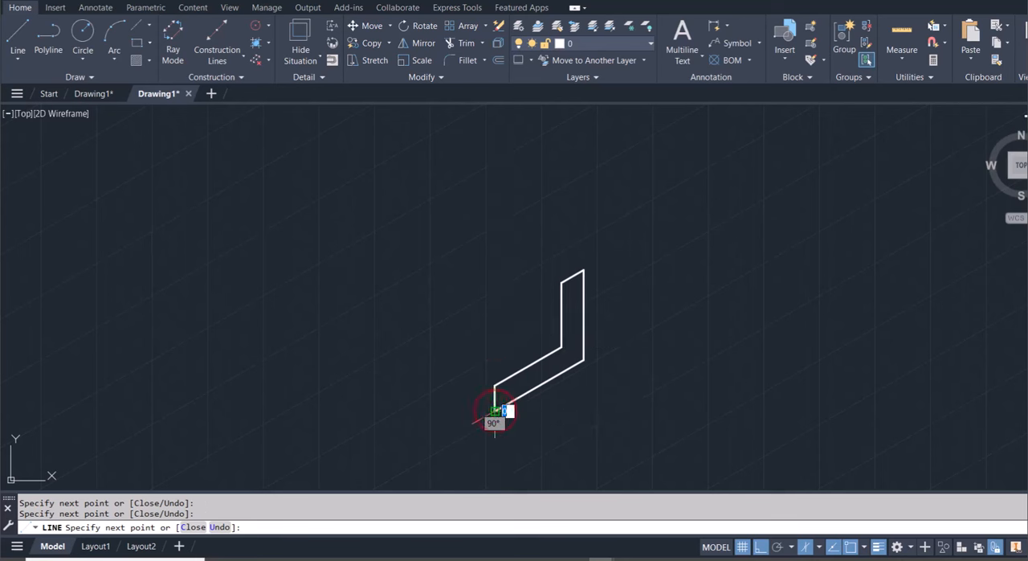
key(Escape)
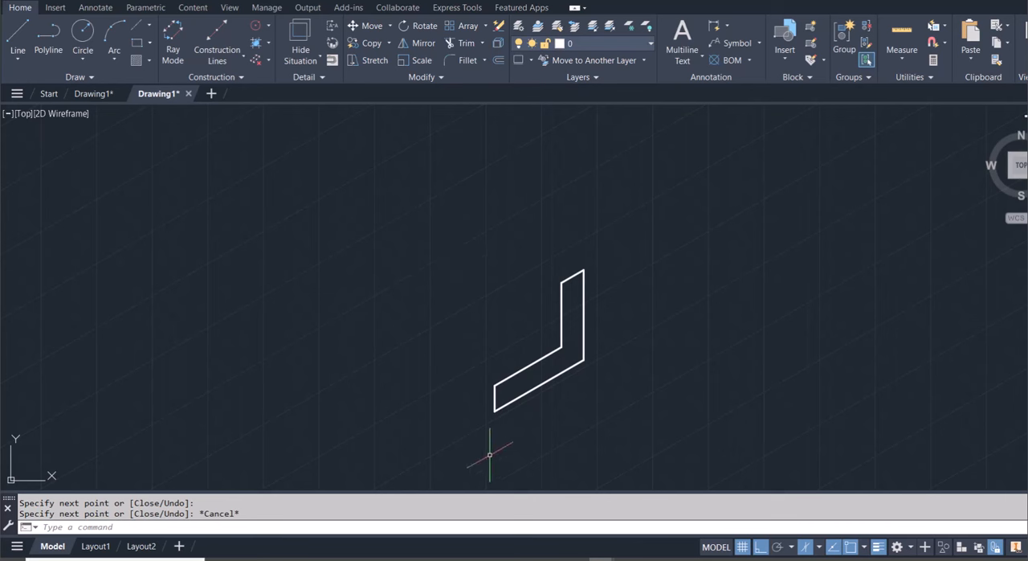
Copy the whole L-shaped outline 60 units up along the 150° isometric axis, with the active plane set to isoplane Left
mouse_move(490, 455)
mouse_down()
mouse_move(592, 356)
mouse_move(624, 270)
mouse_move(564, 215)
mouse_move(496, 207)
mouse_move(491, 225)
mouse_up()
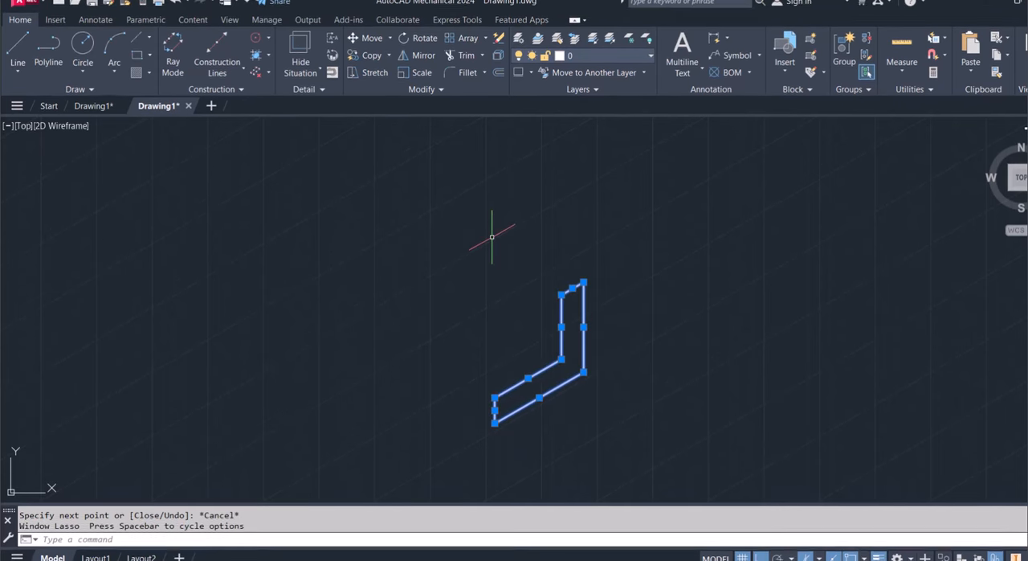
text(co)
key(Return)
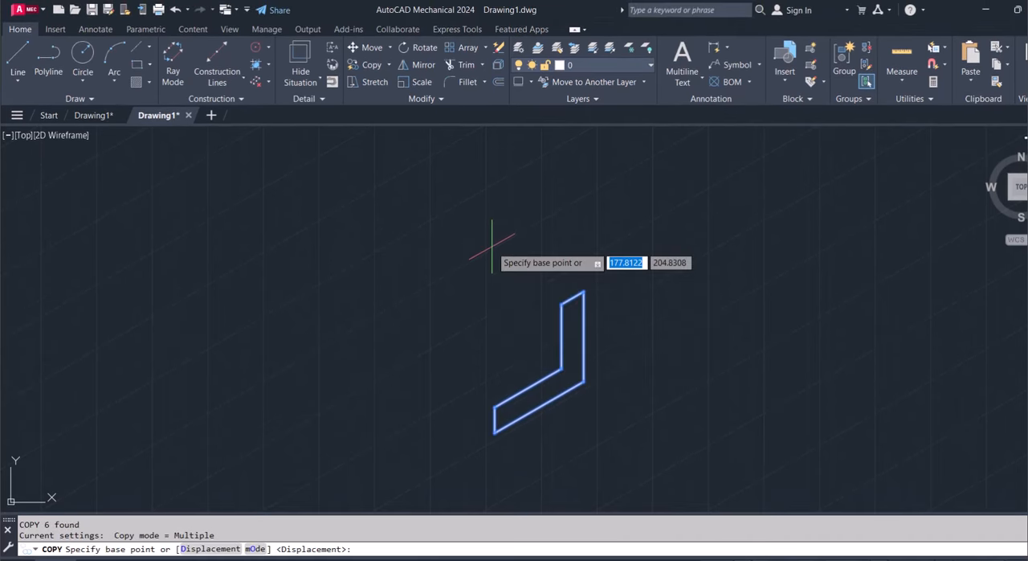
click(493, 407)
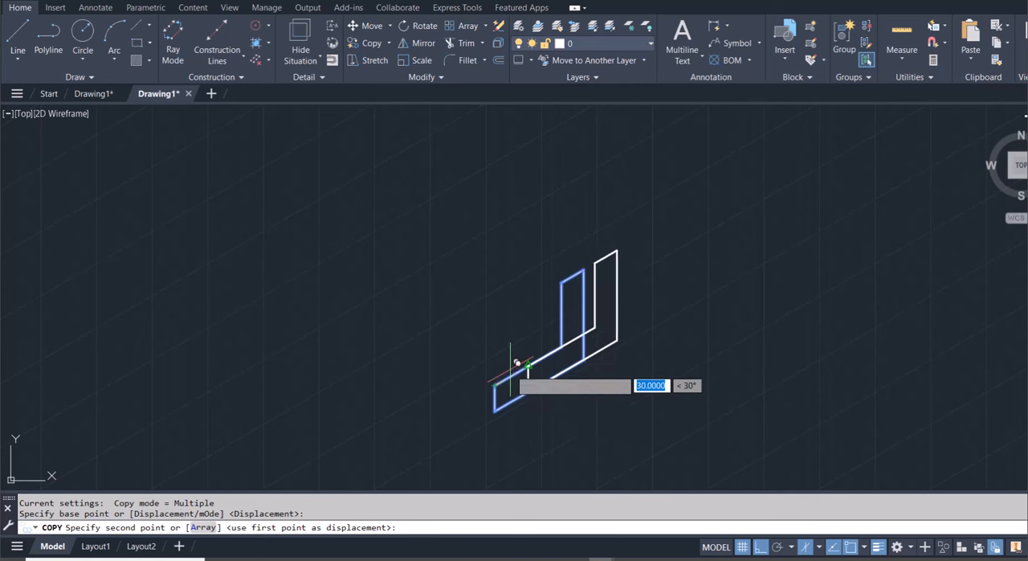
click(819, 549)
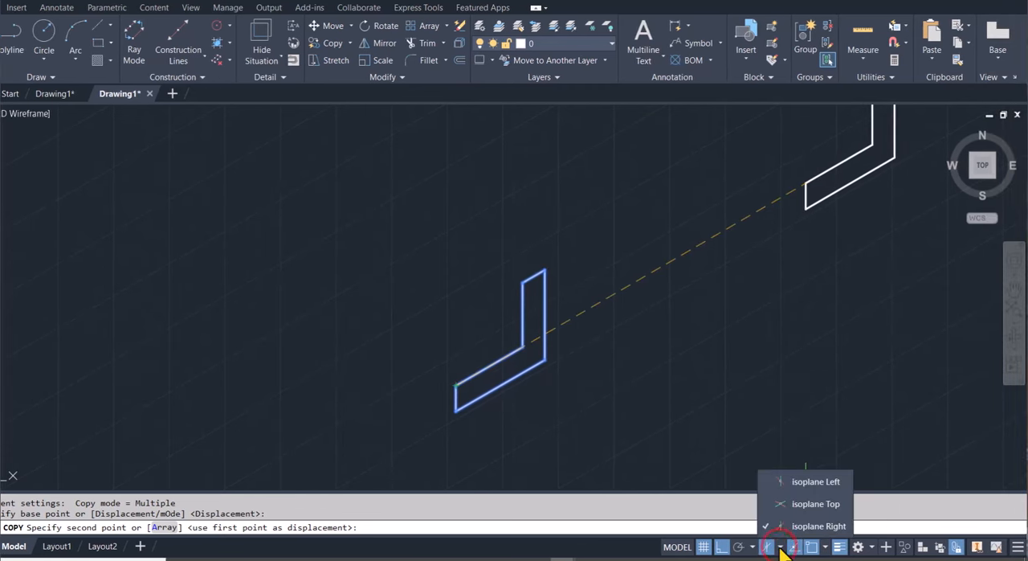
click(795, 484)
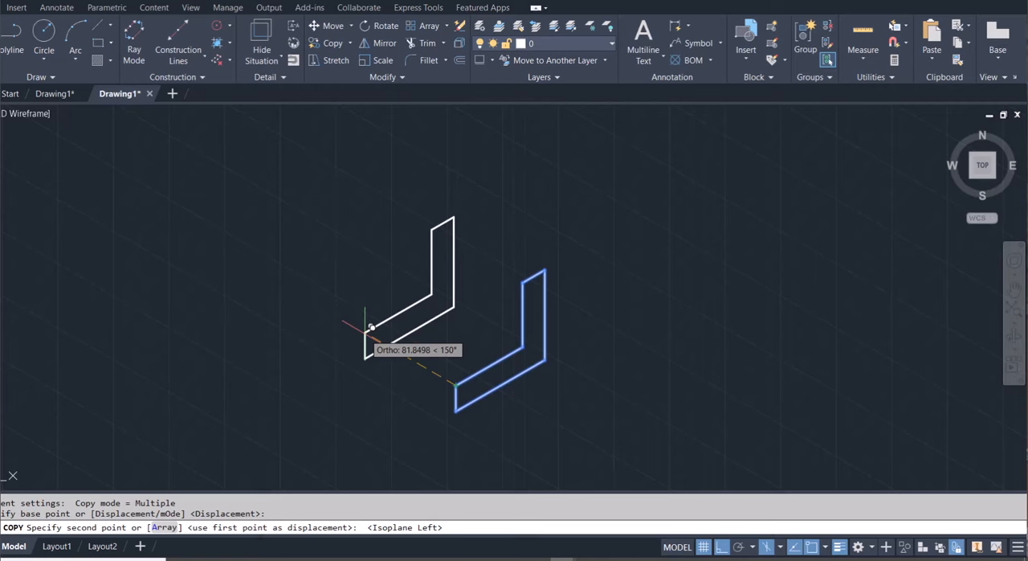
text(60)
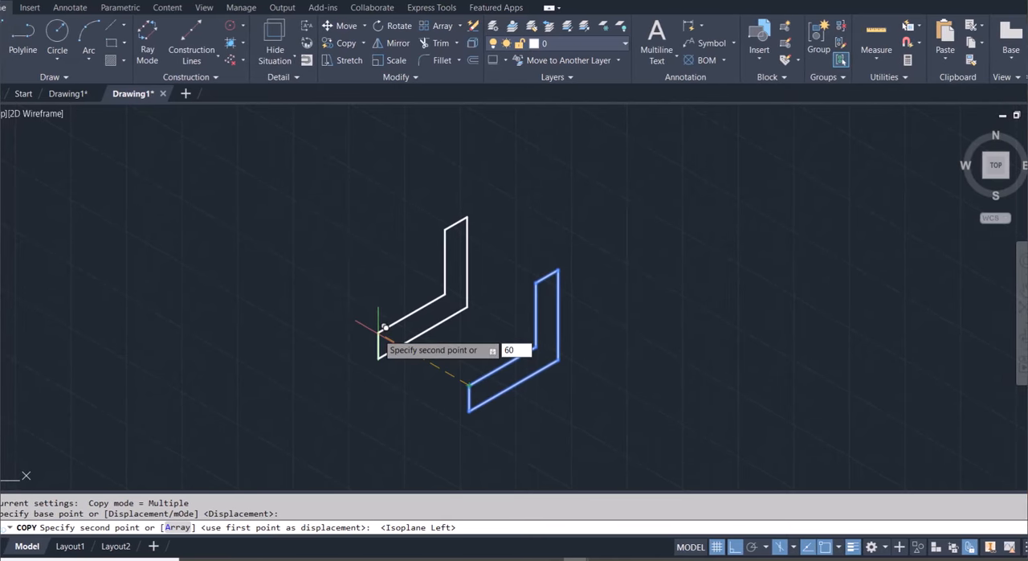
key(Return)
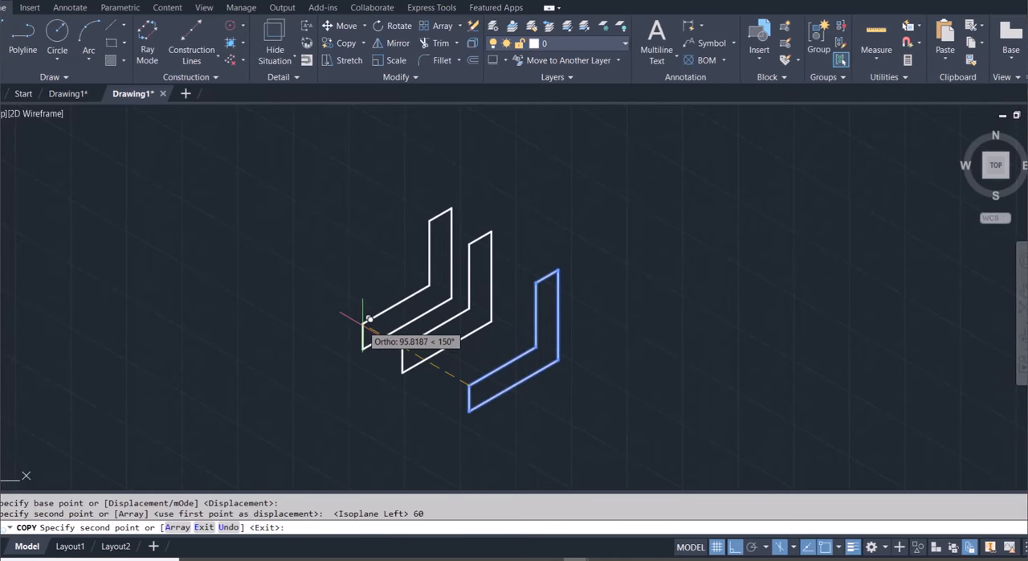
Draw a line joining the upper front corners of the two L-shaped outlines' bases
click(2, 39)
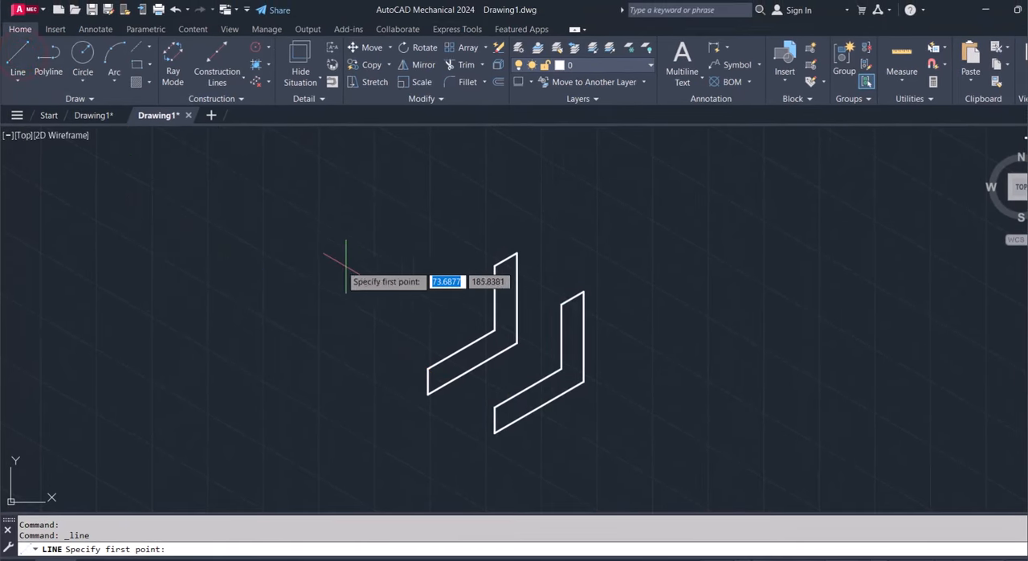
click(428, 369)
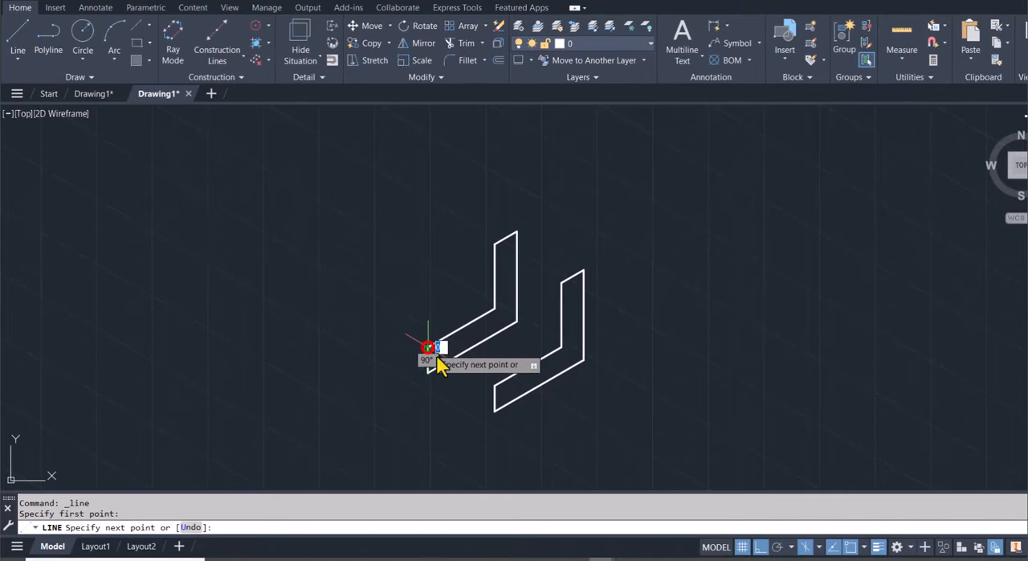
click(492, 385)
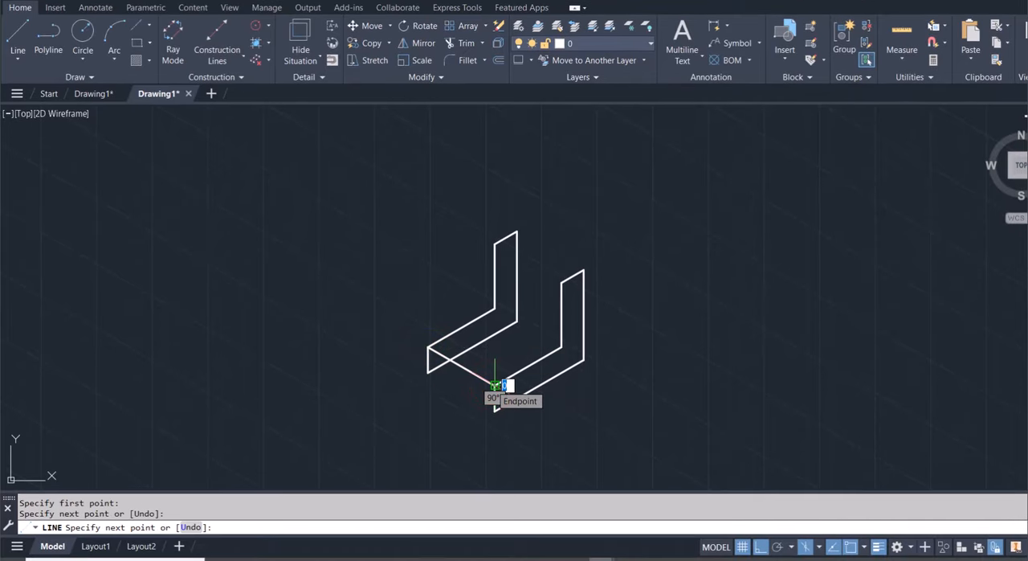
key(Escape)
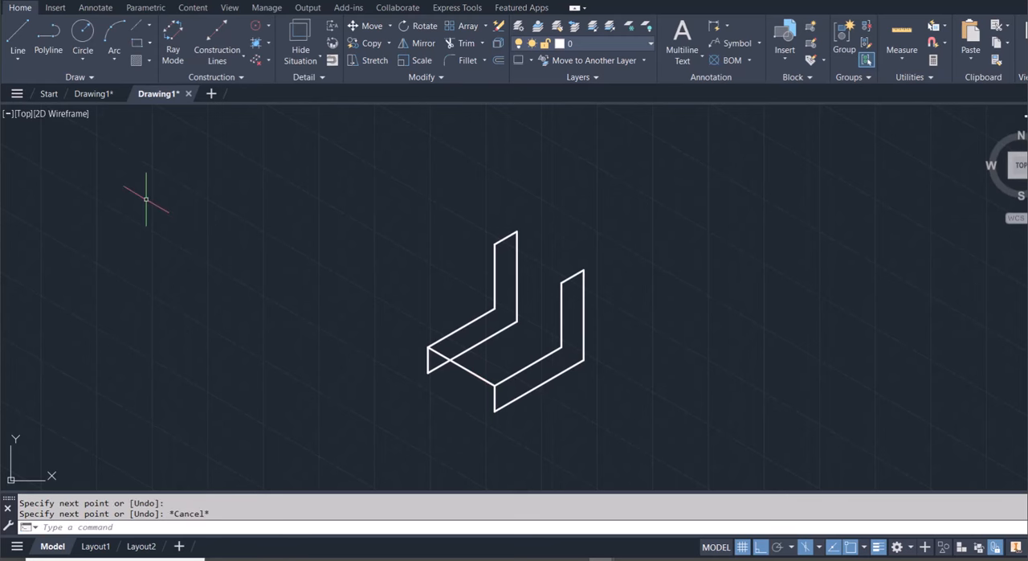
From the copied outline's lower front corner, draw a line 15 units along the 330° axis and 10 units straight up to begin the slot
click(16, 34)
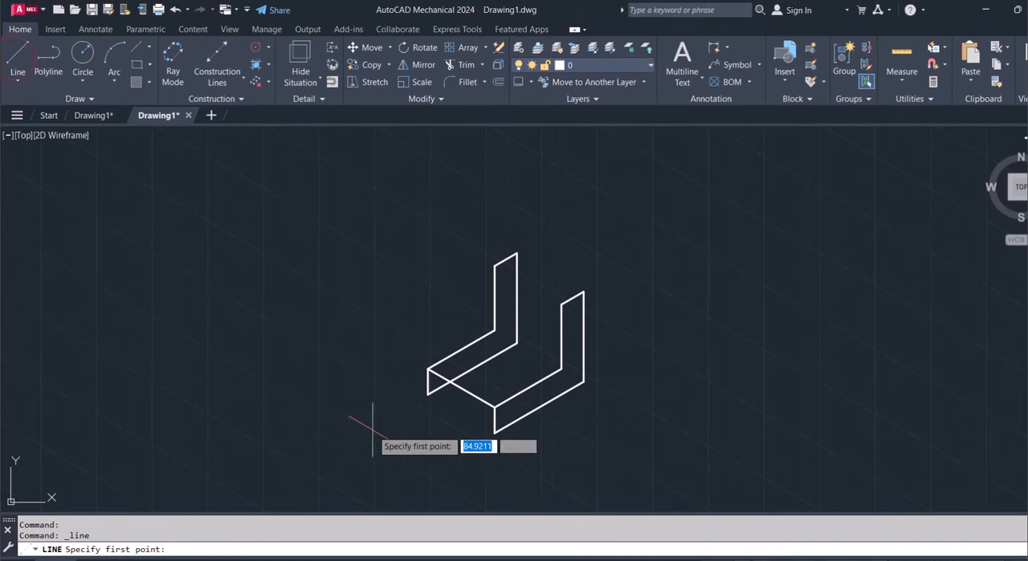
click(428, 373)
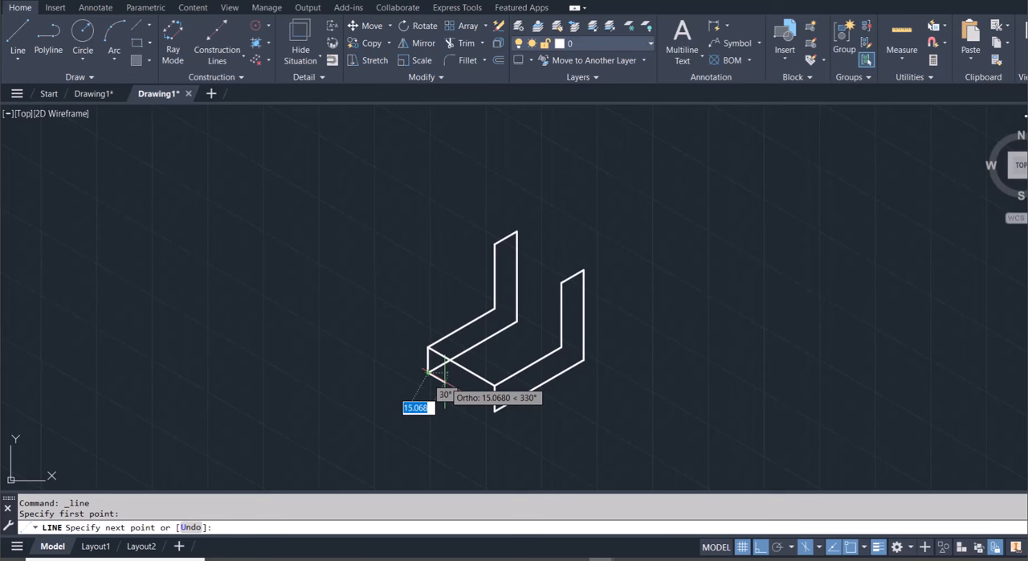
text(15)
key(Return)
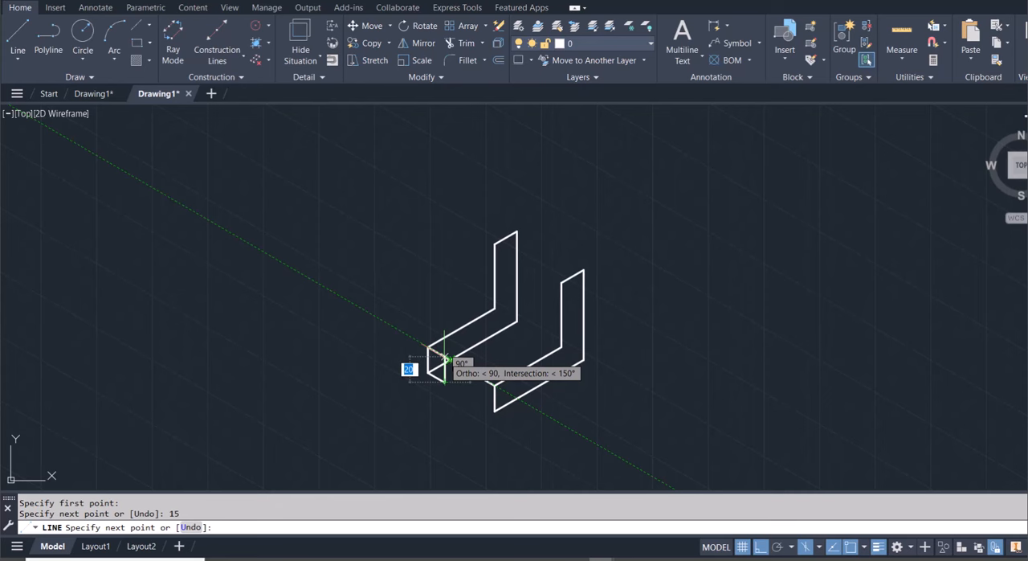
scroll(438, 361, up, 4)
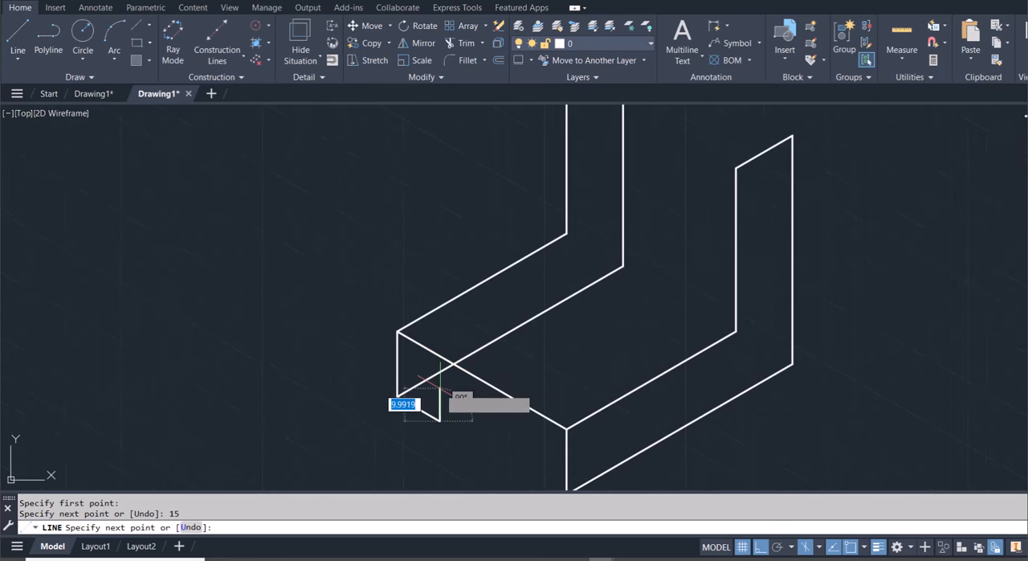
text(10)
key(Return)
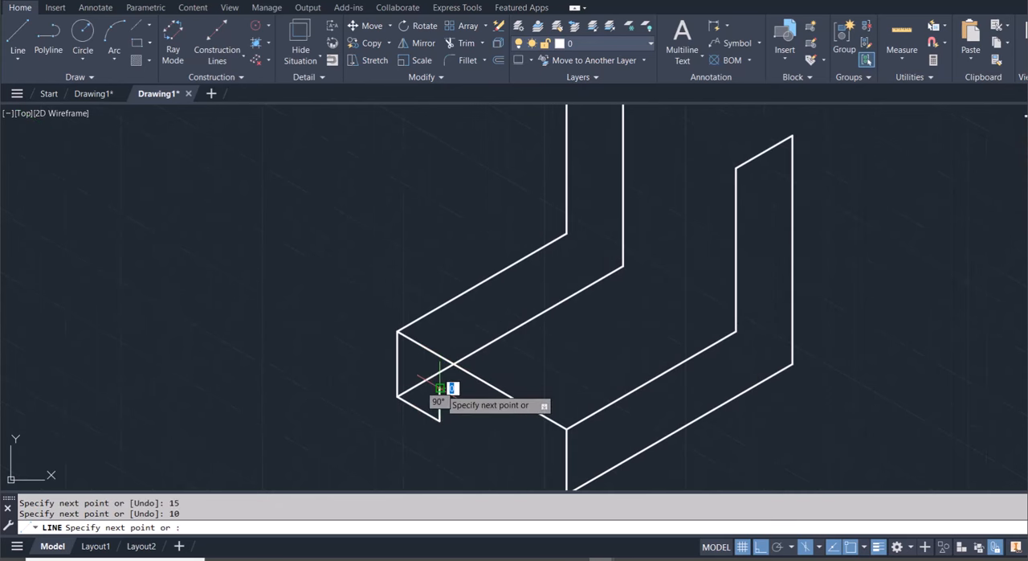
Complete the slot profile with 30 units along the 330° axis, 10 units straight down, and a segment to the original outline's lower front corner
scroll(493, 426, down, 4)
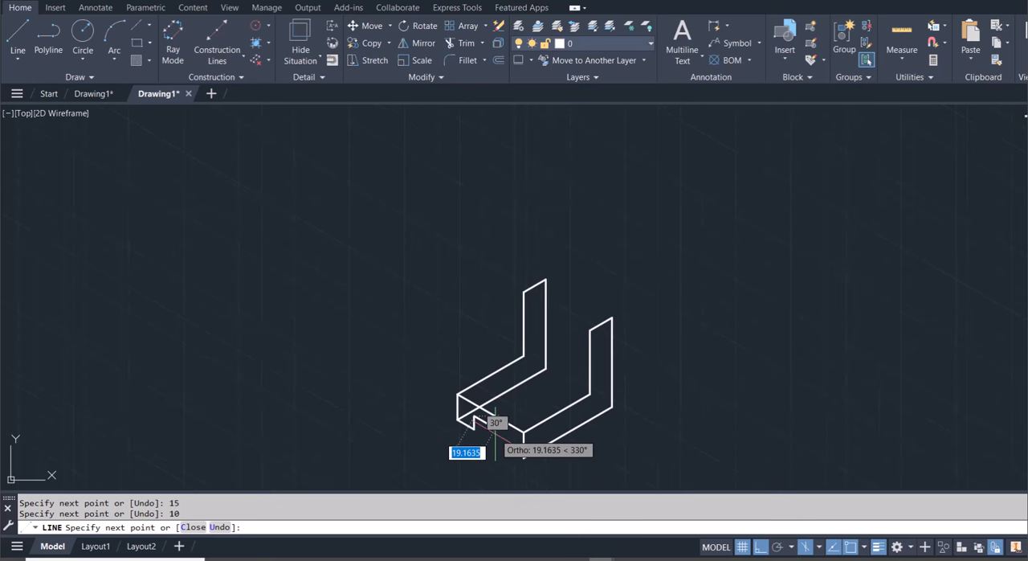
text(3)
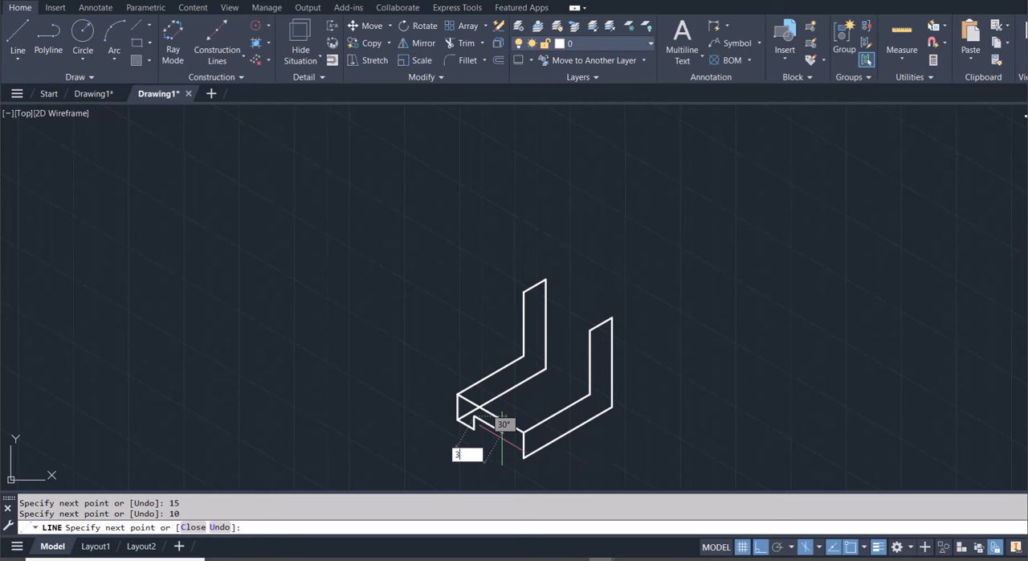
text(0)
key(Return)
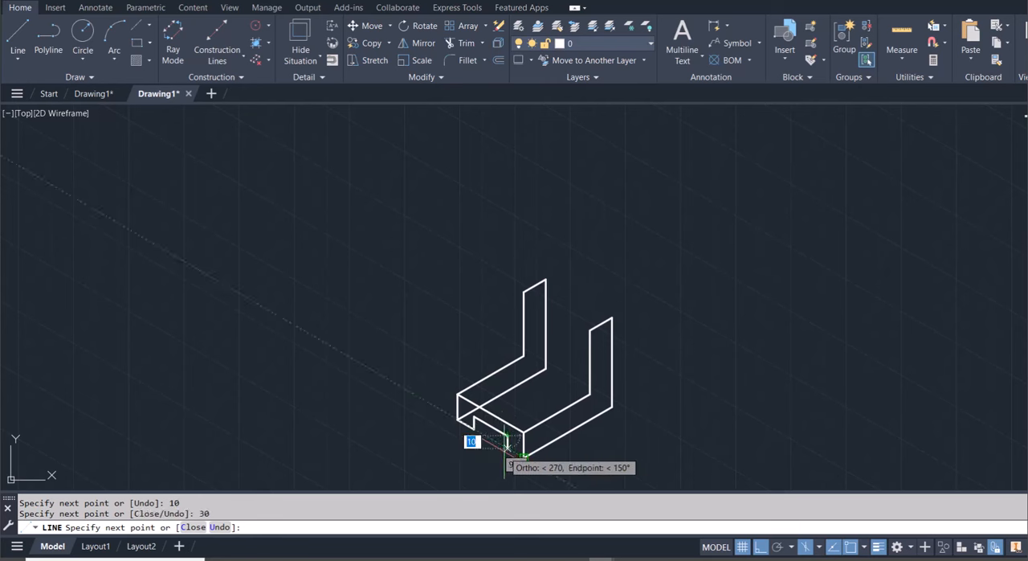
click(504, 451)
click(522, 455)
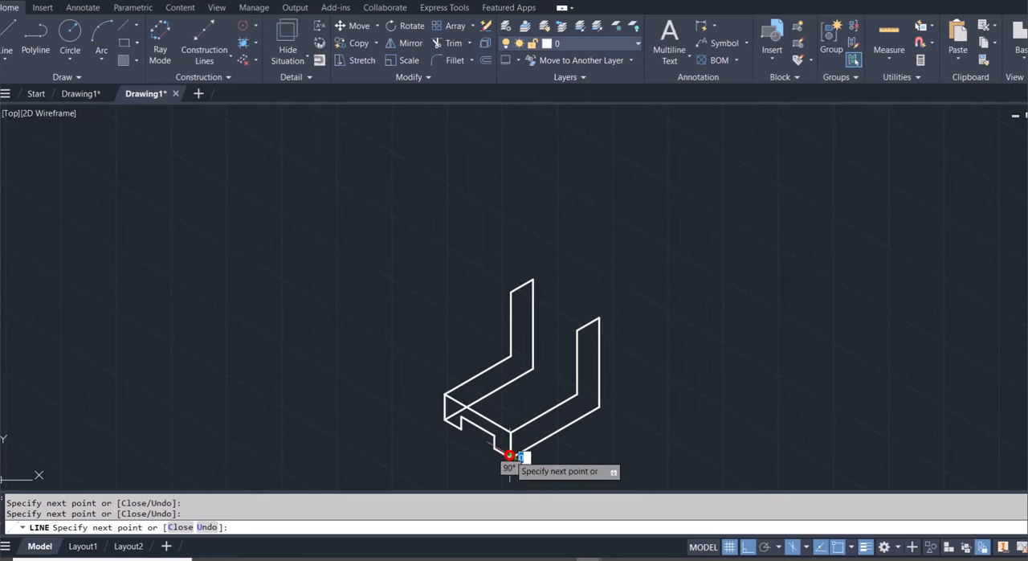
key(Escape)
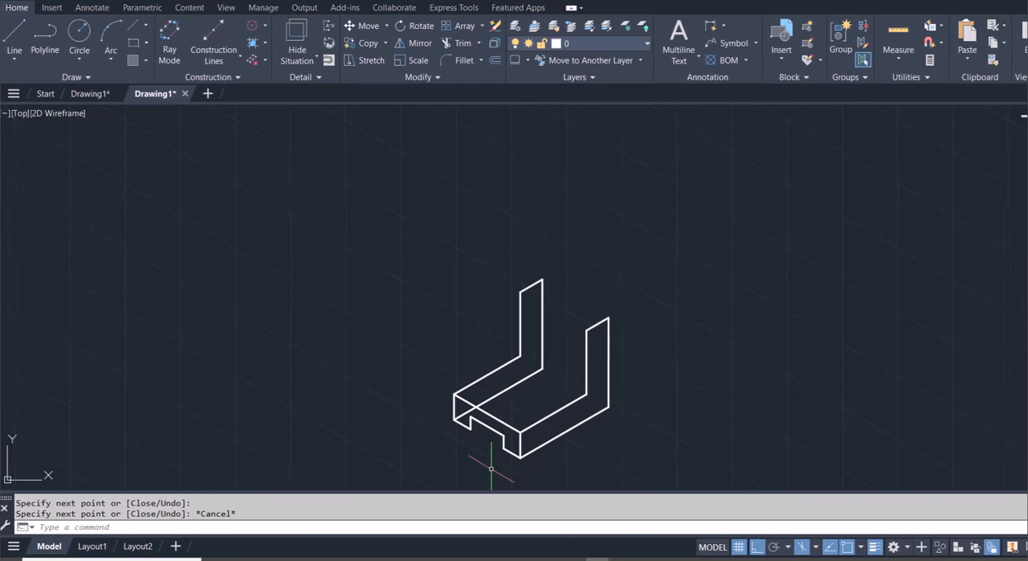
Draw two parallel lines joining the matching front and rear top corners of the two uprights
text(l)
key(Return)
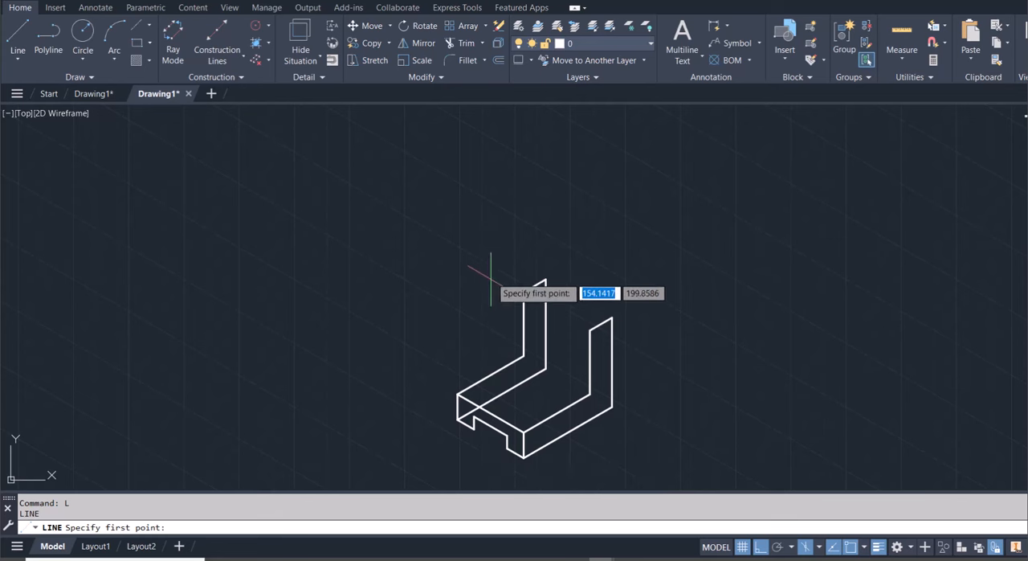
click(518, 292)
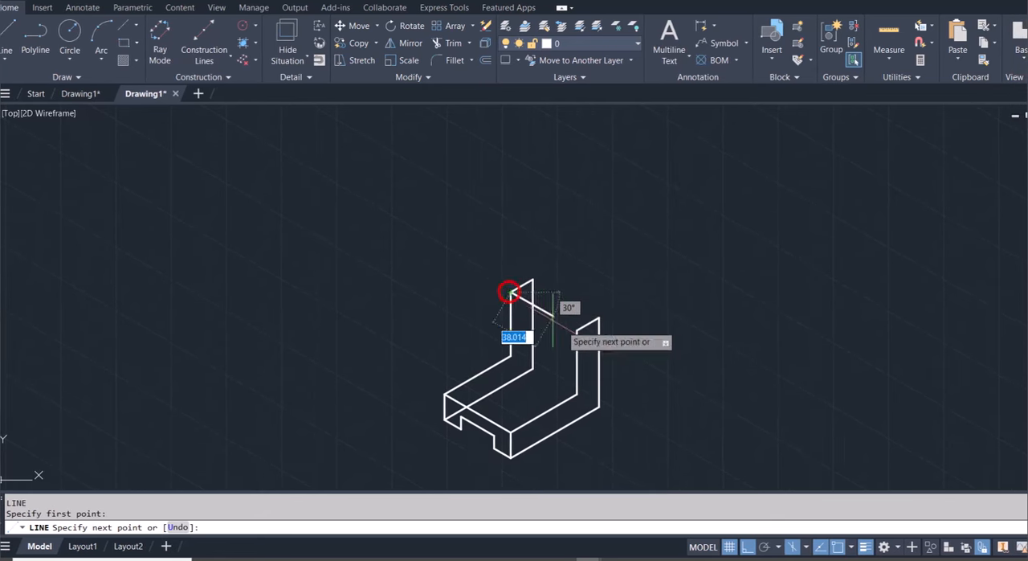
click(550, 331)
key(Escape)
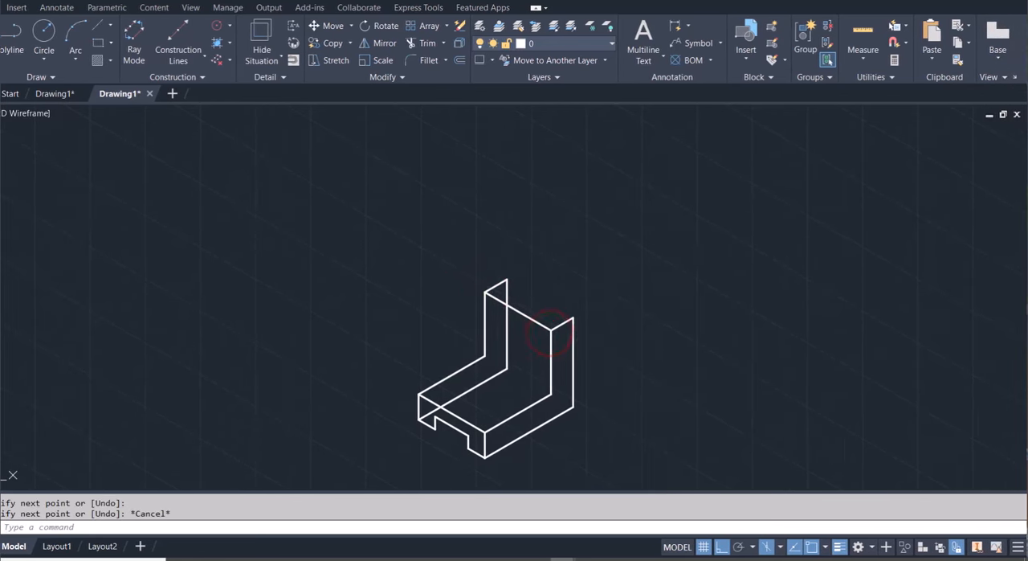
key(Return)
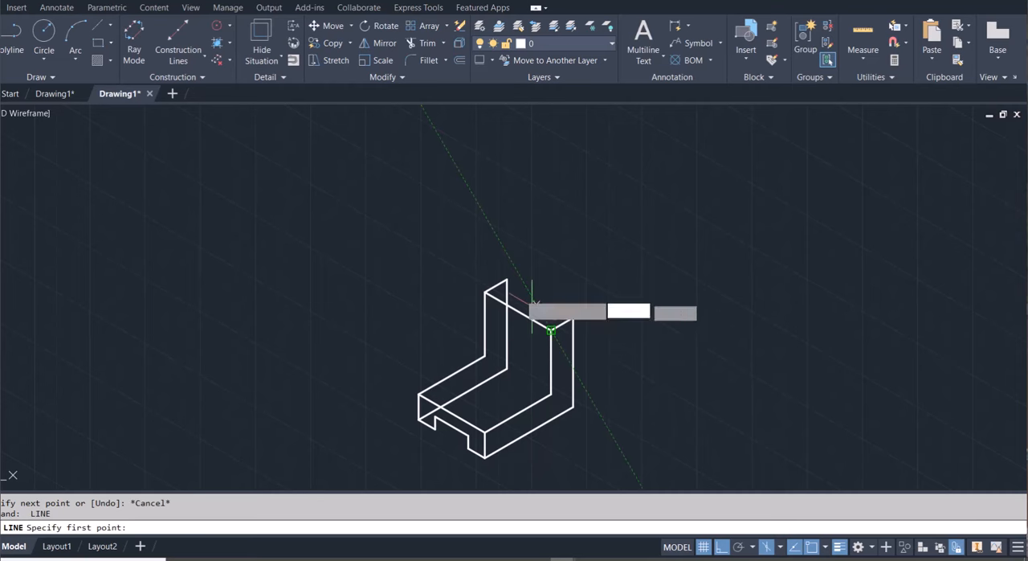
click(516, 280)
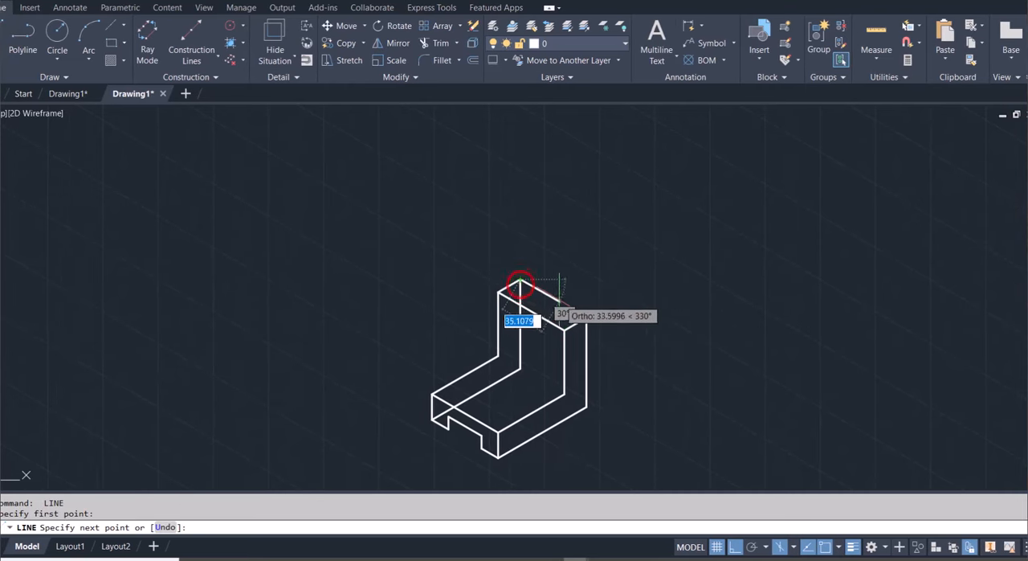
click(572, 318)
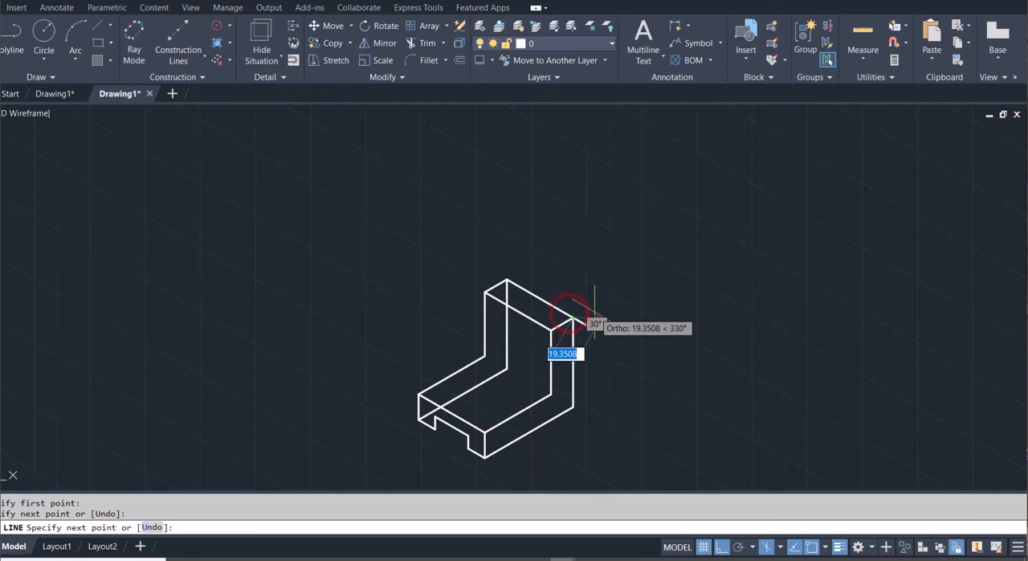
key(Escape)
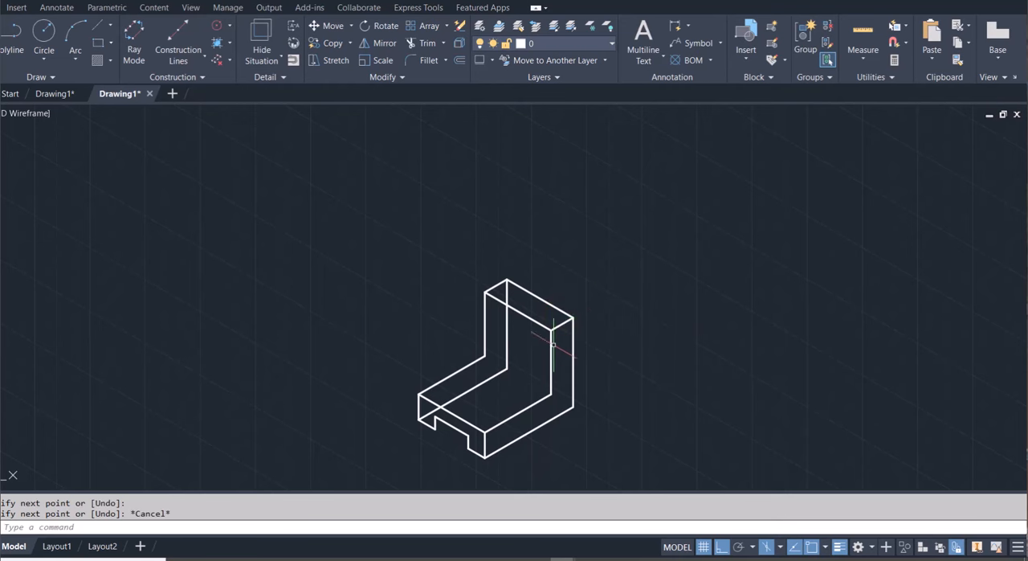
Delete the copied outline's hidden bottom edge and hidden rear vertical edge
click(485, 381)
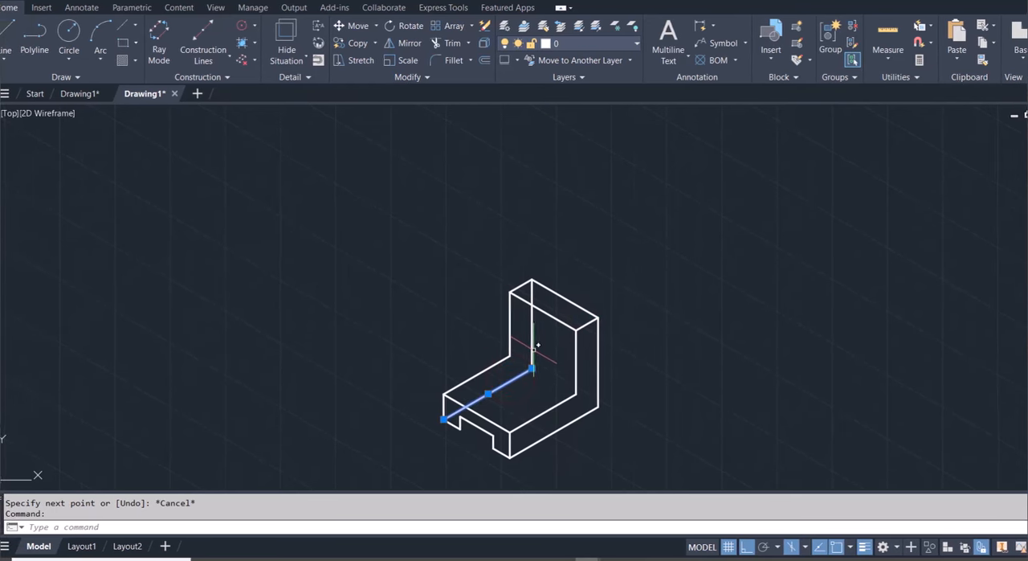
click(534, 347)
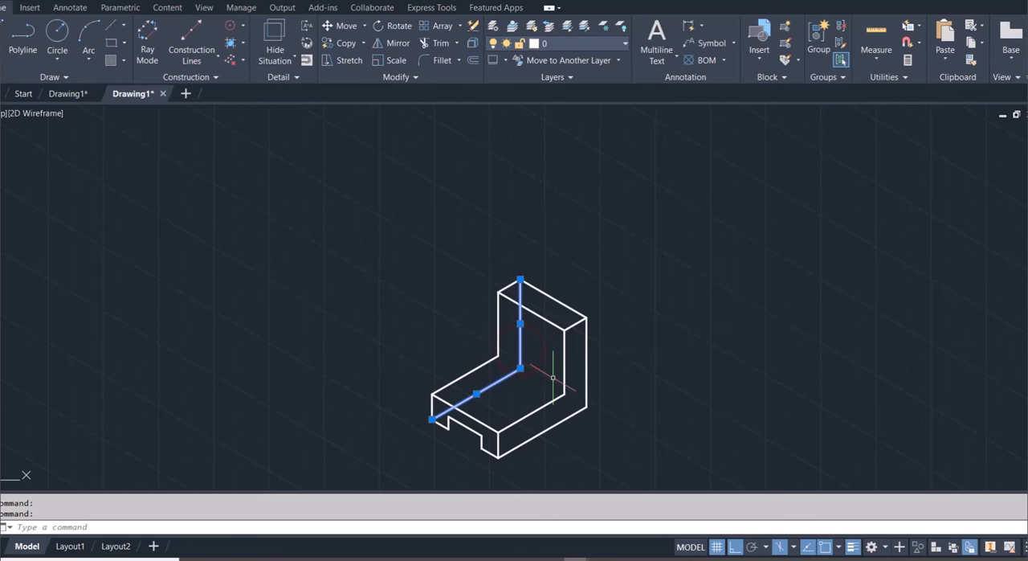
key(Delete)
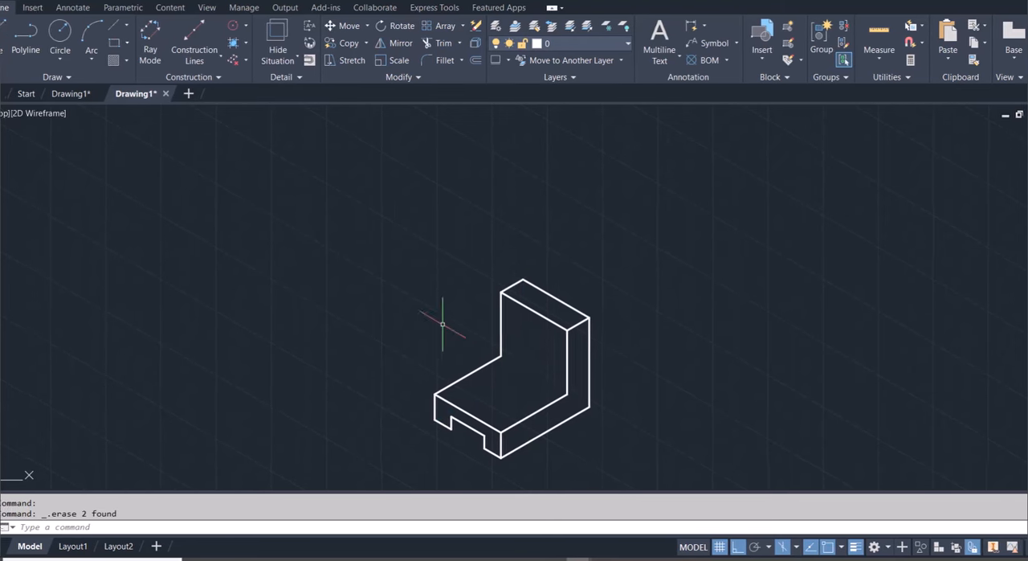
Draw a line joining the two inner corners where the base's top face meets the upright's front face
text(L)
key(Return)
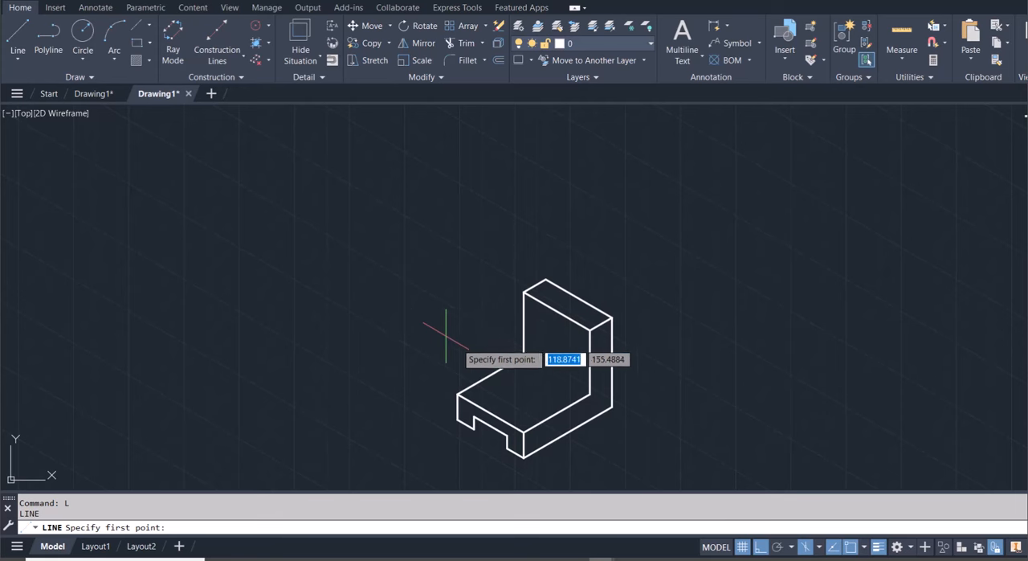
click(512, 354)
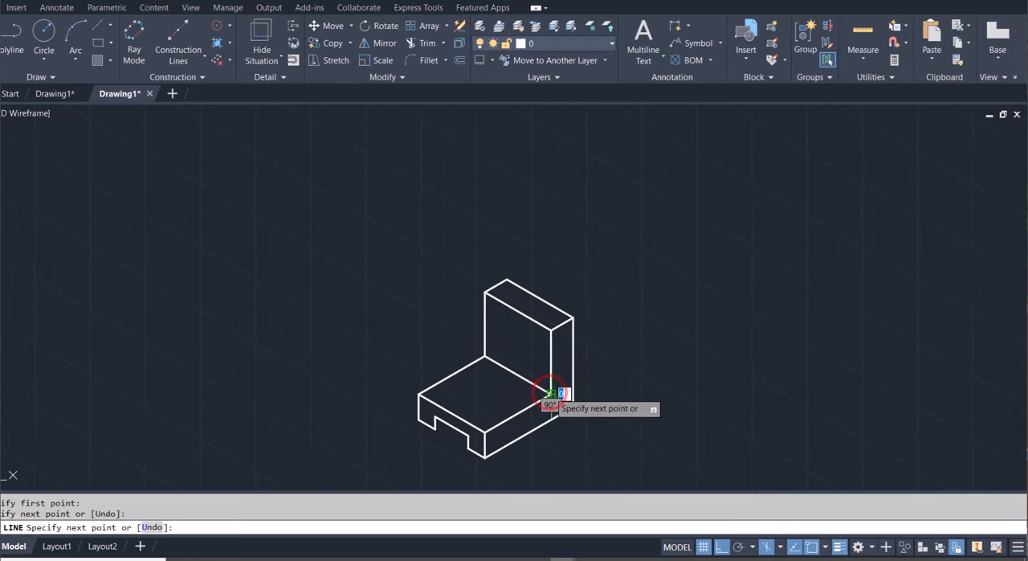
key(Escape)
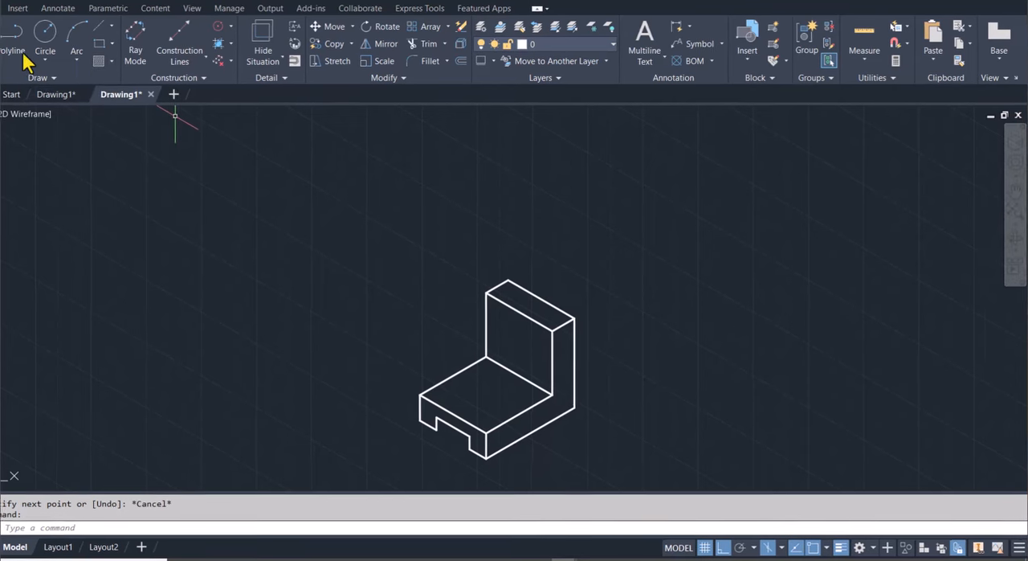
Start a line 10 units below the midpoint of the upright's front top edge and draw 15 units along the 330° axis in isoplane Left
click(19, 50)
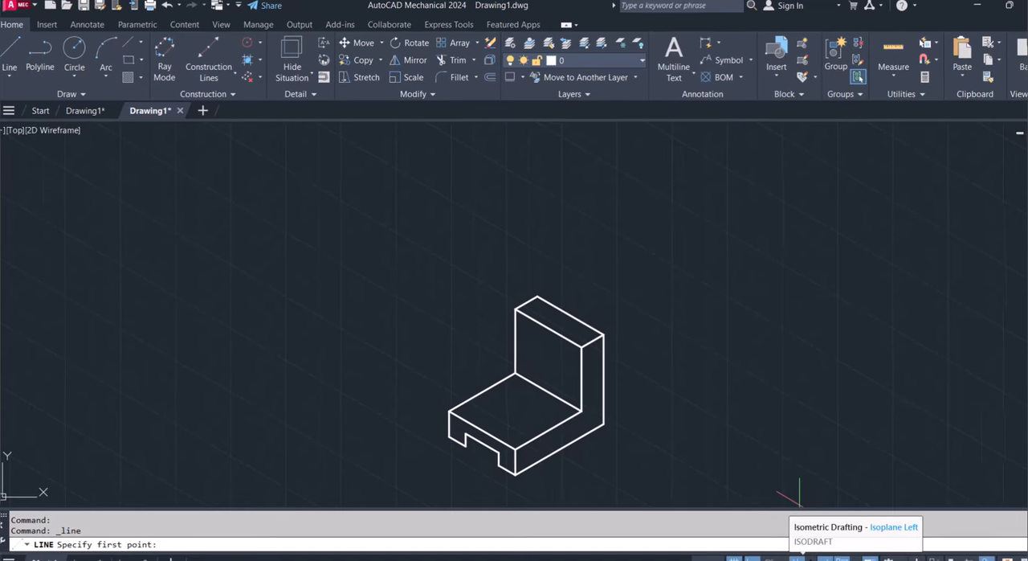
click(820, 559)
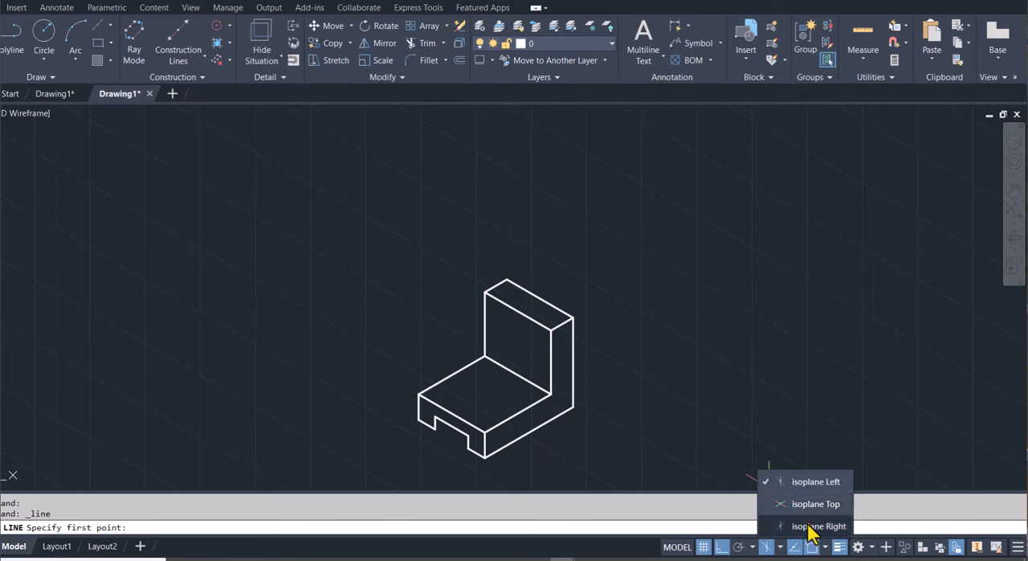
click(815, 526)
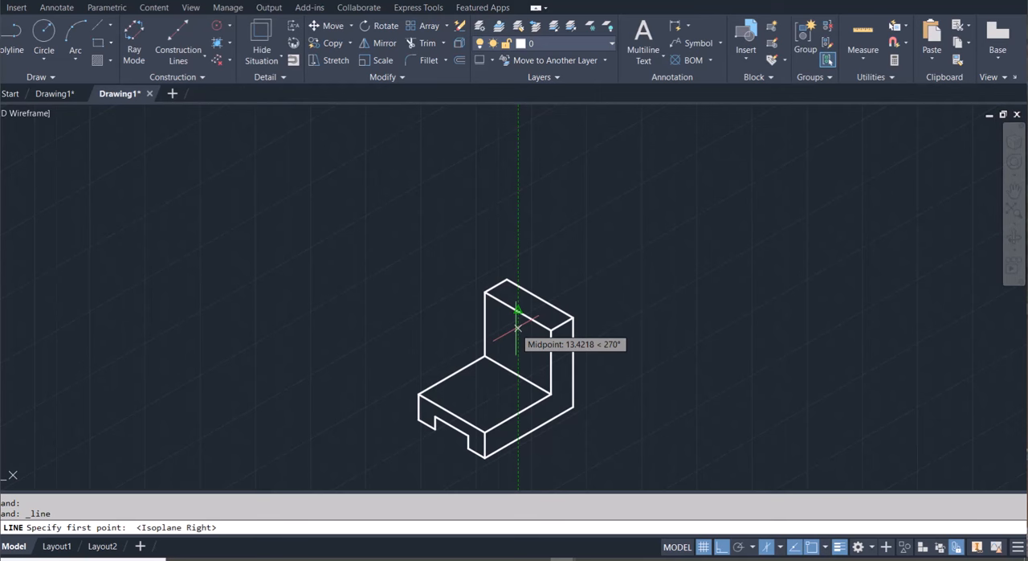
text(10)
key(Return)
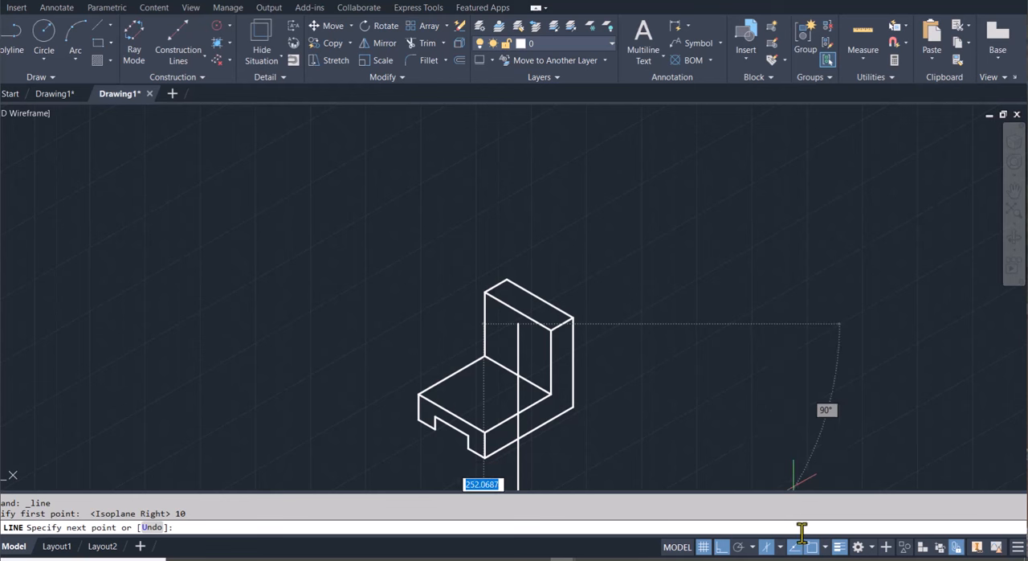
click(780, 547)
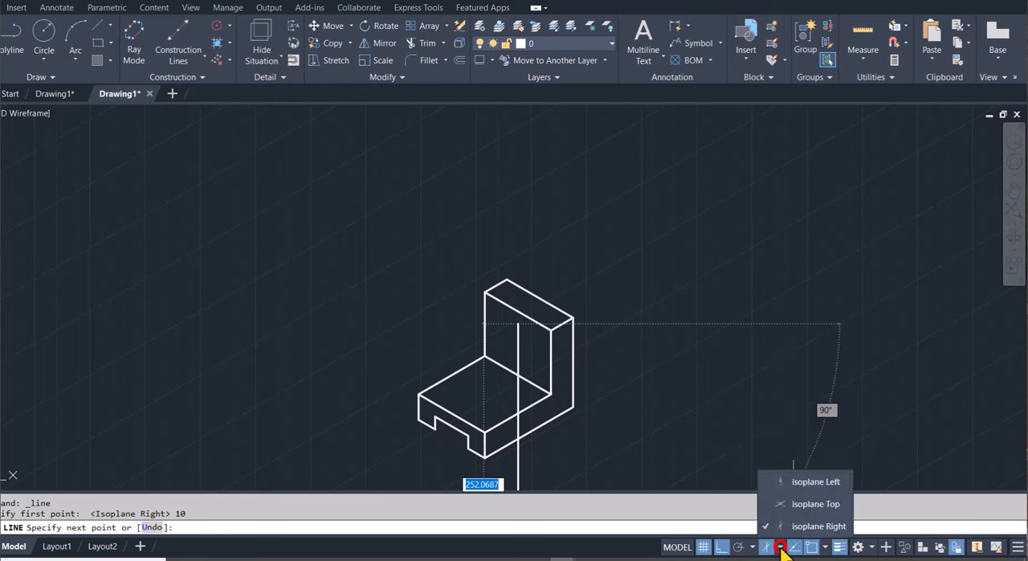
click(816, 482)
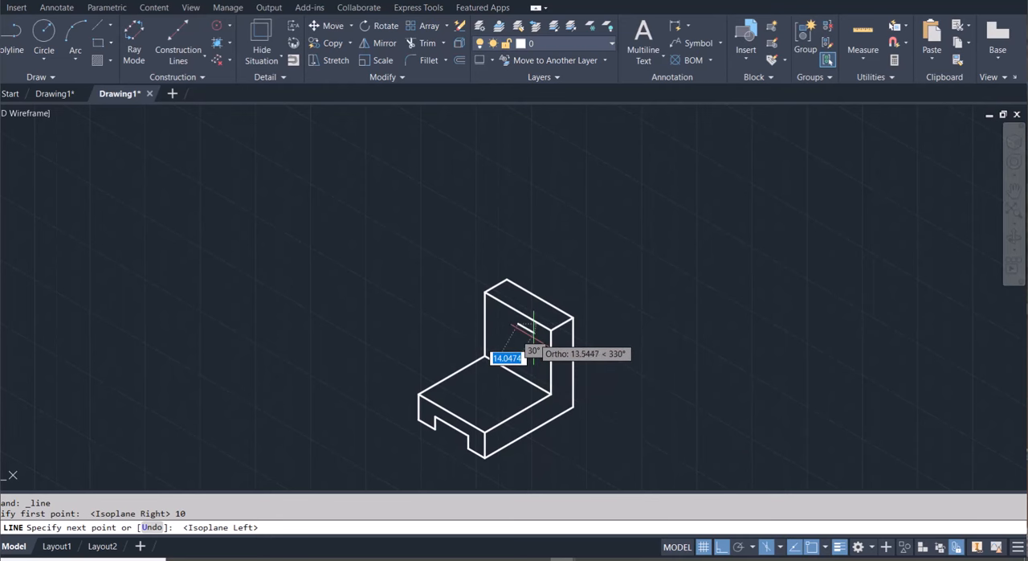
text(1)
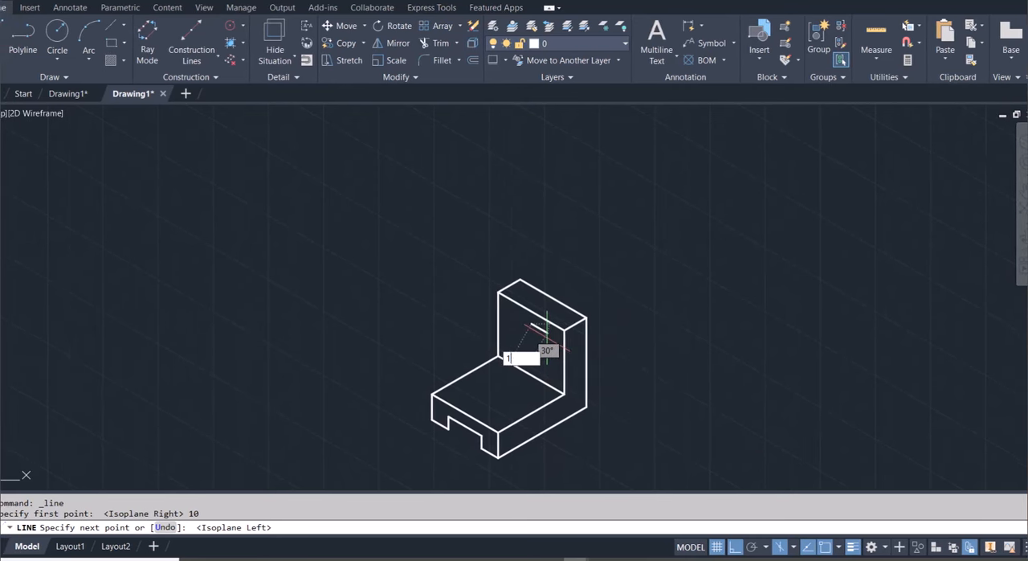
text(5)
key(Return)
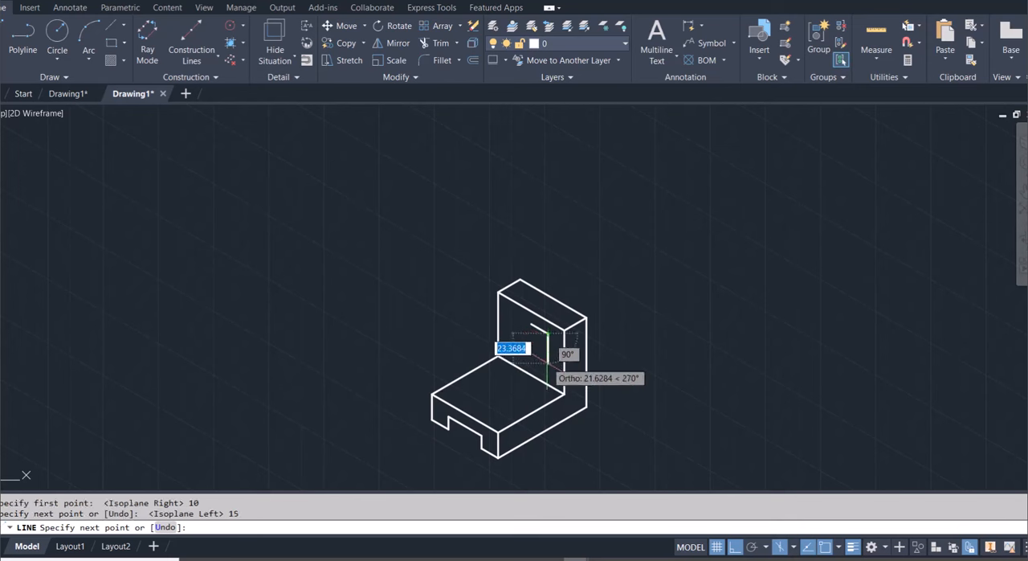
Complete the square on the upright with 30 units down, 30 units along the 150° axis, 30 units up, and a closing segment to the start point
text(3)
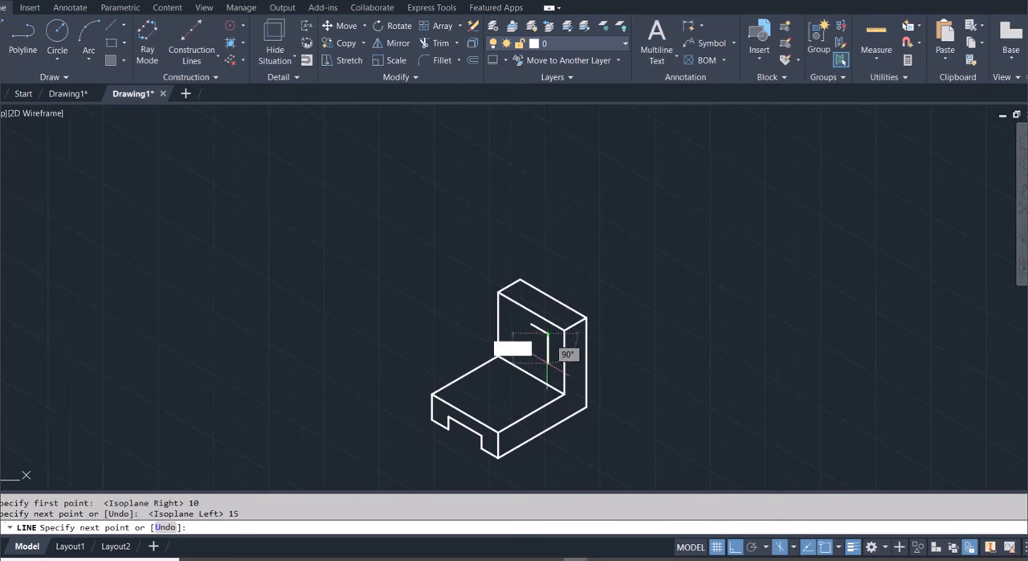
text(0)
key(Return)
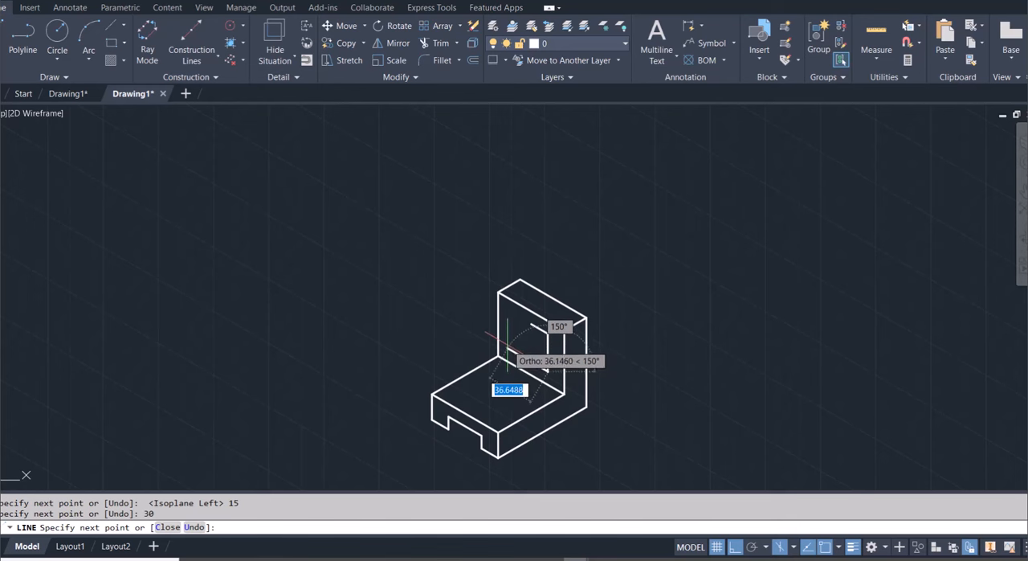
text(30)
key(Return)
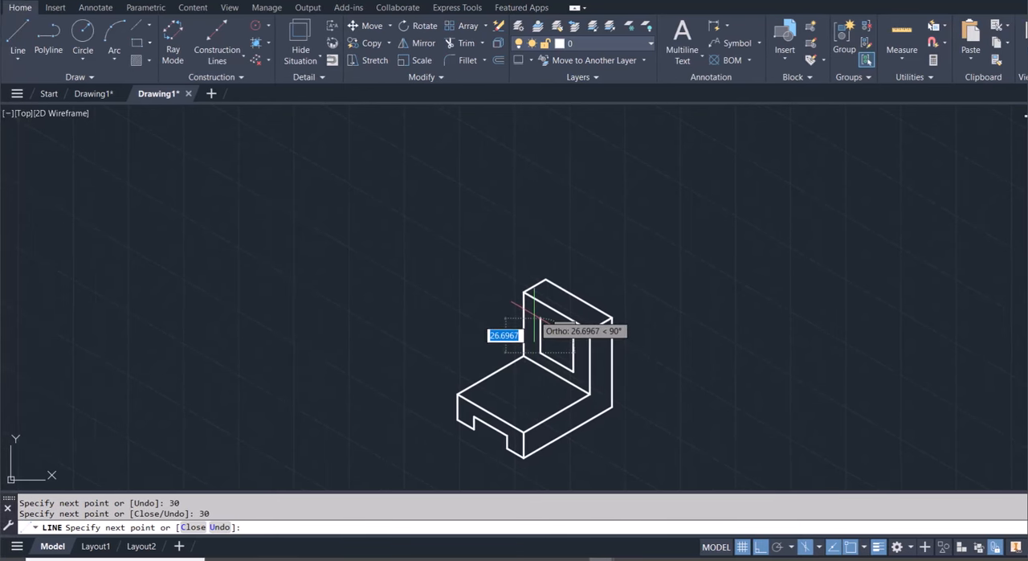
text(30)
key(Return)
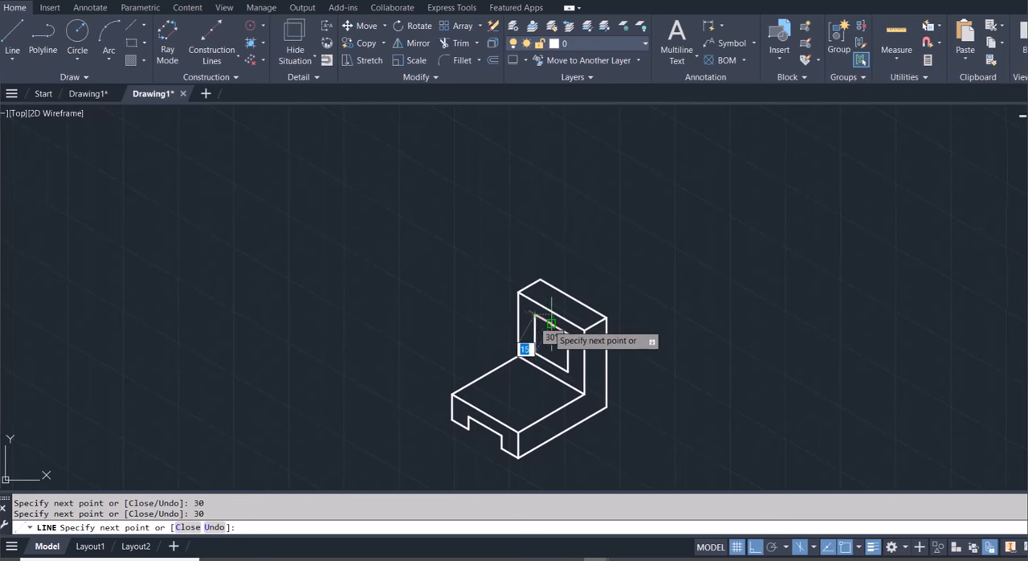
click(555, 327)
key(Escape)
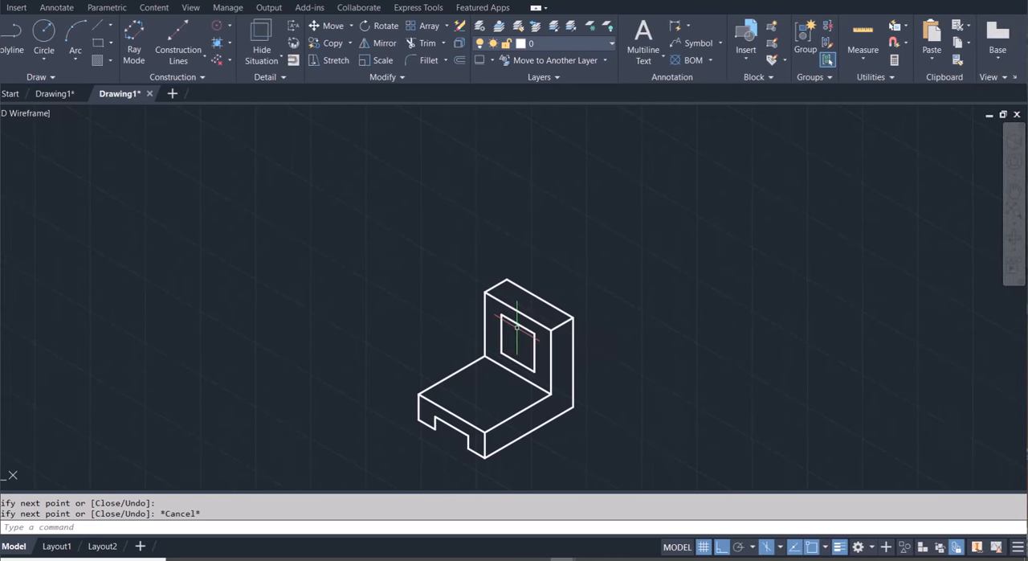
In isoplane Right, draw a line from the square's upper rear corner 40 units along the 210° axis and 30 units straight down
click(780, 547)
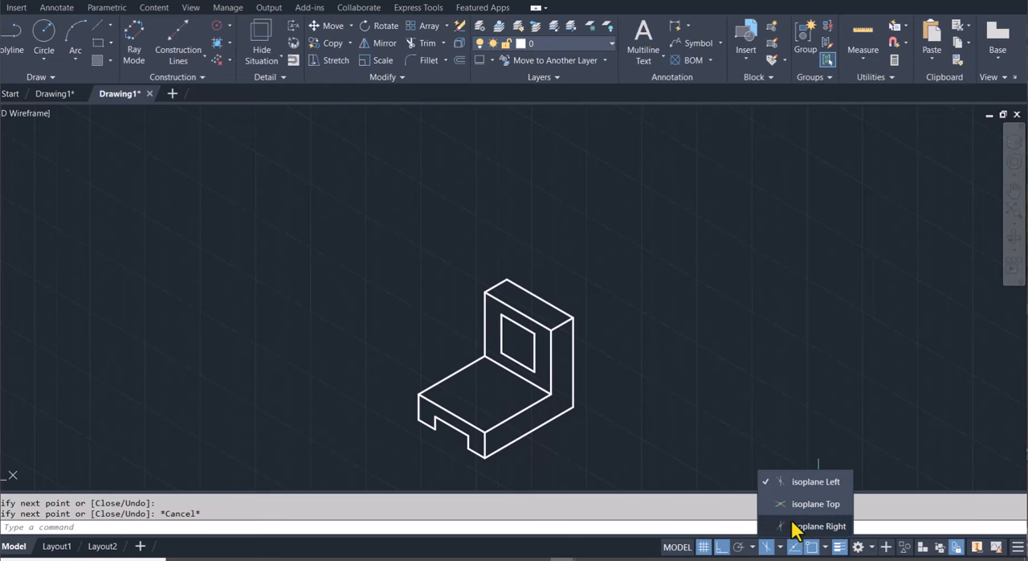
click(813, 526)
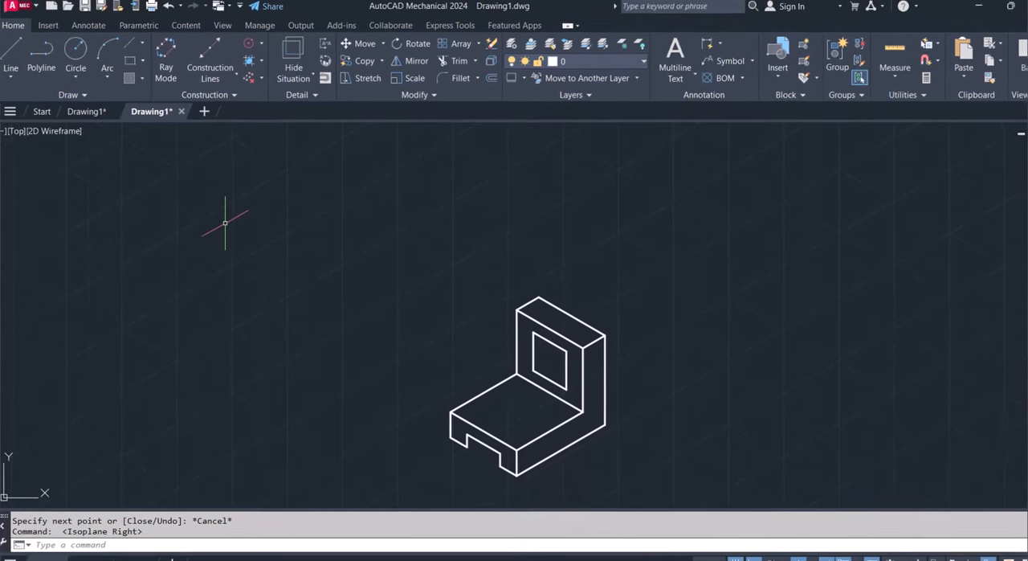
text(l)
key(Return)
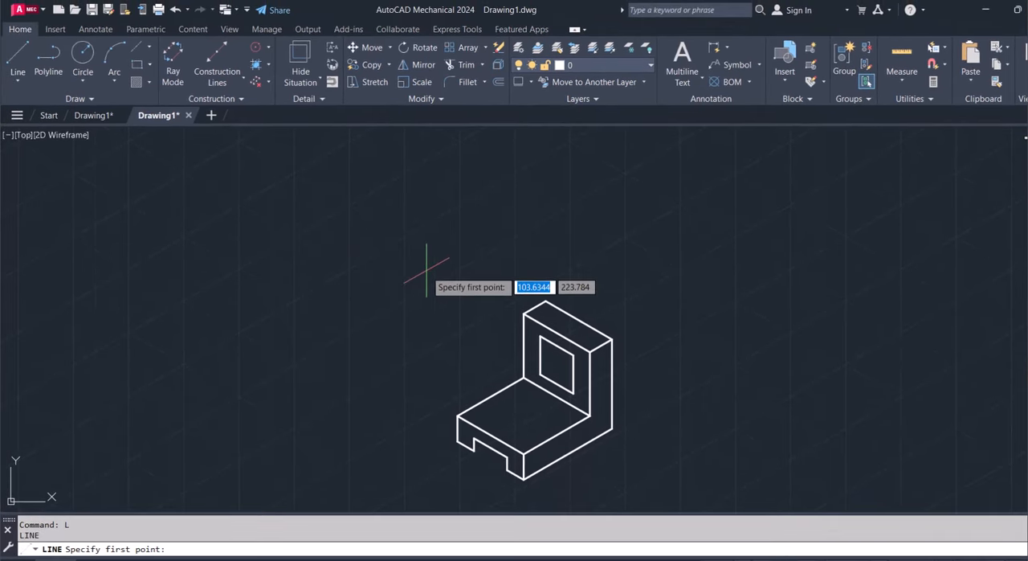
click(539, 338)
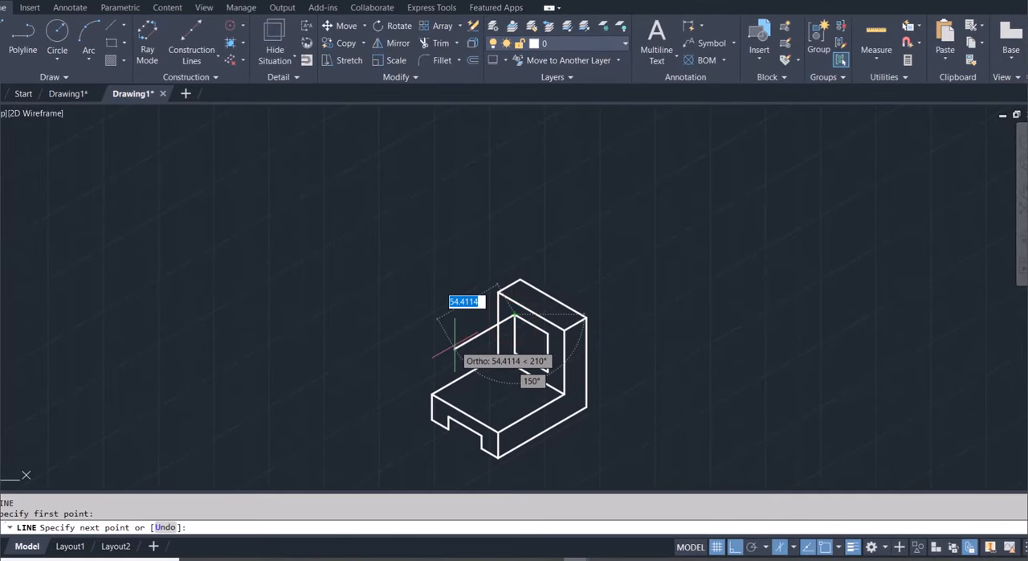
text(40)
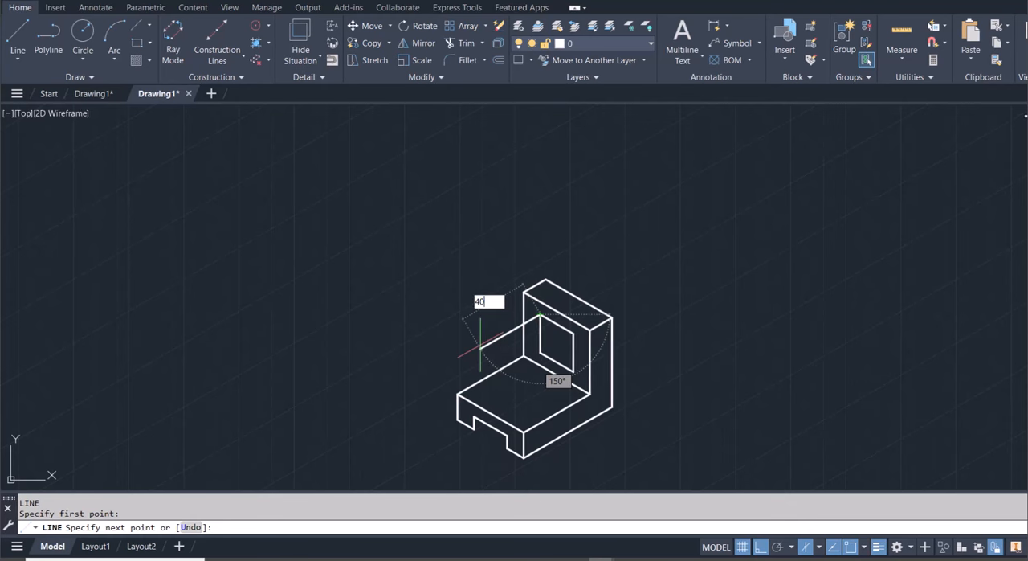
key(Return)
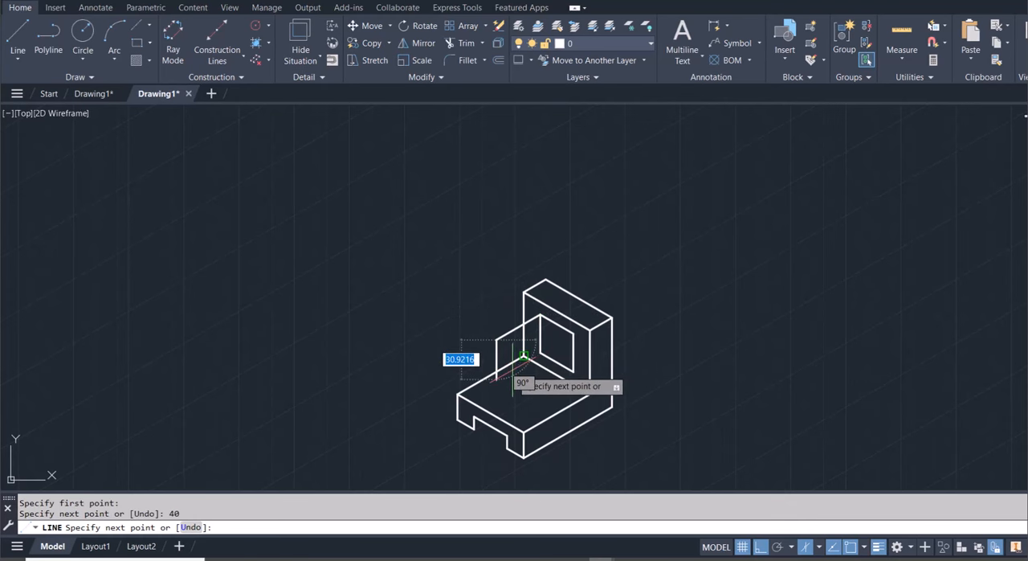
text(30)
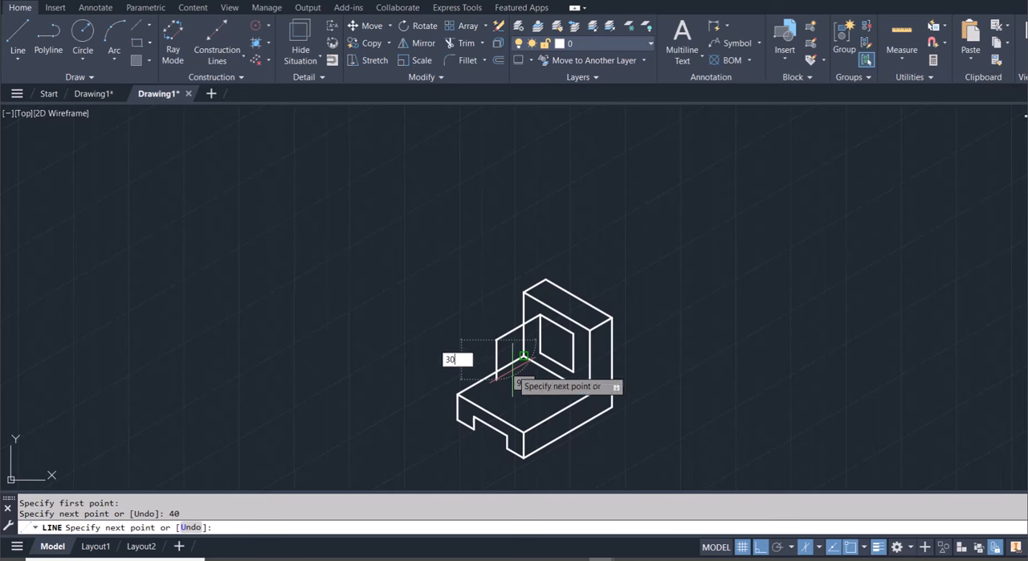
key(Return)
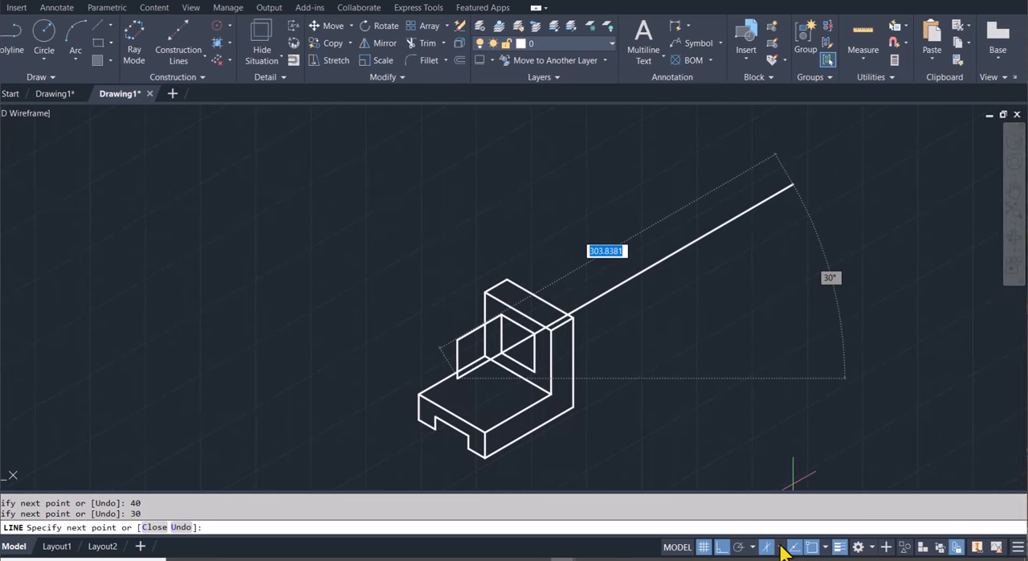
Continue the line in isoplane Left with 30 units along the 330° axis and a segment to the square's lower front corner
click(780, 547)
click(817, 483)
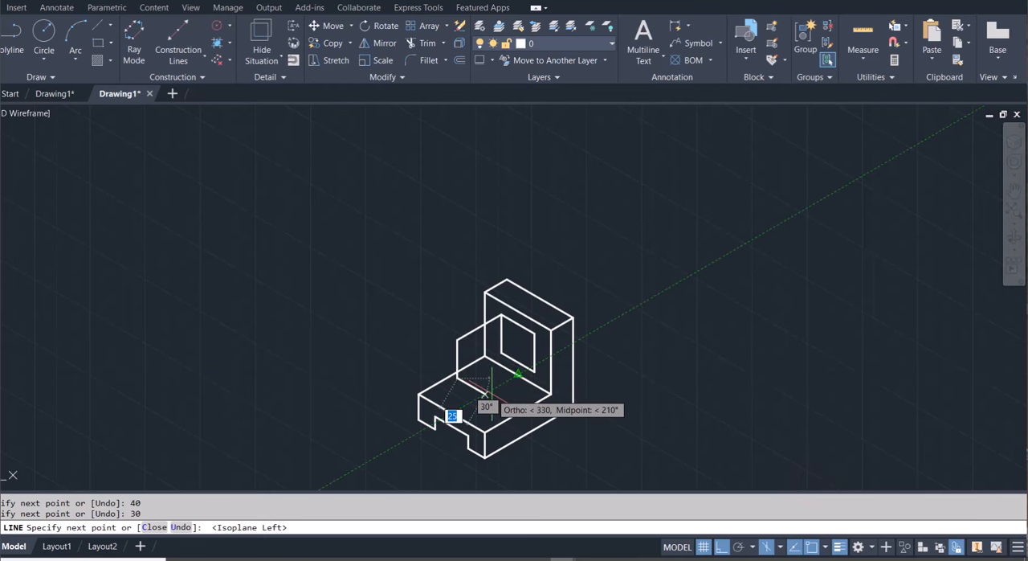
text(30)
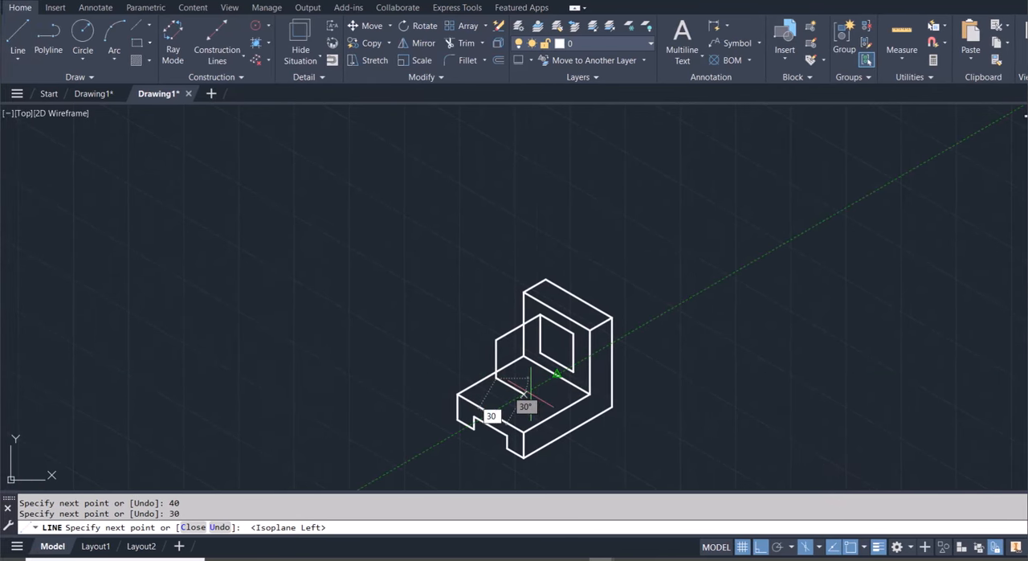
key(Return)
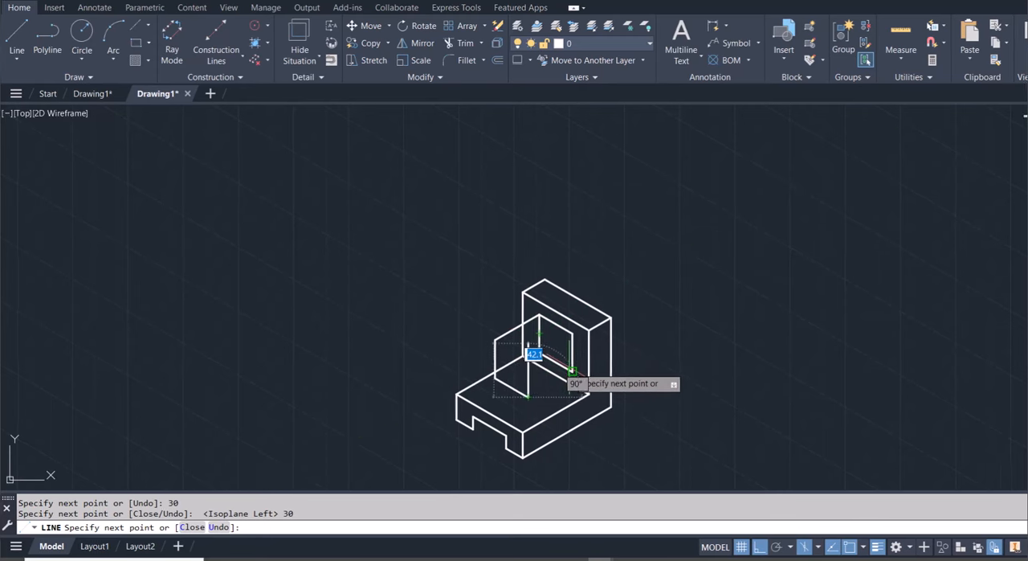
click(571, 371)
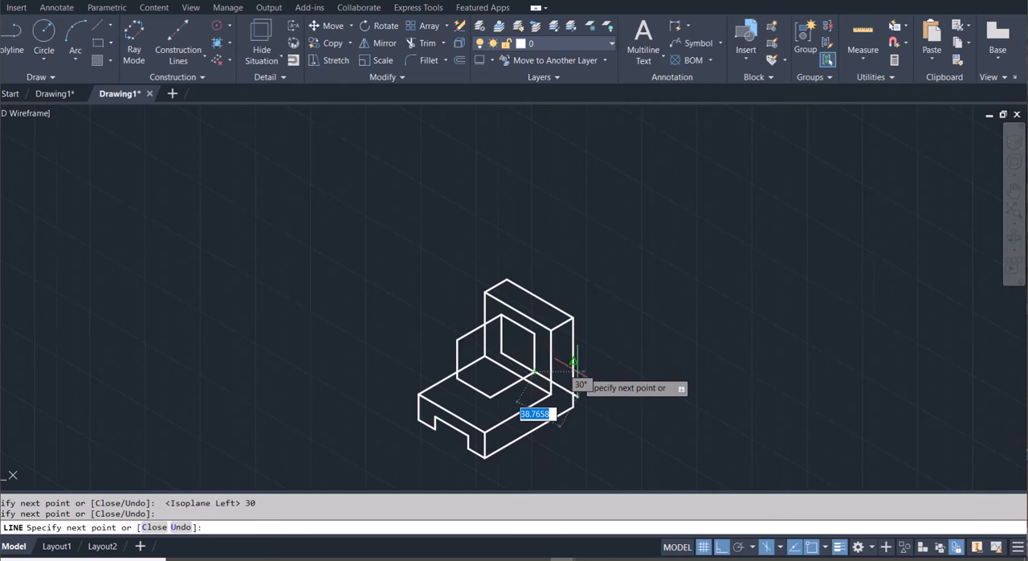
key(Escape)
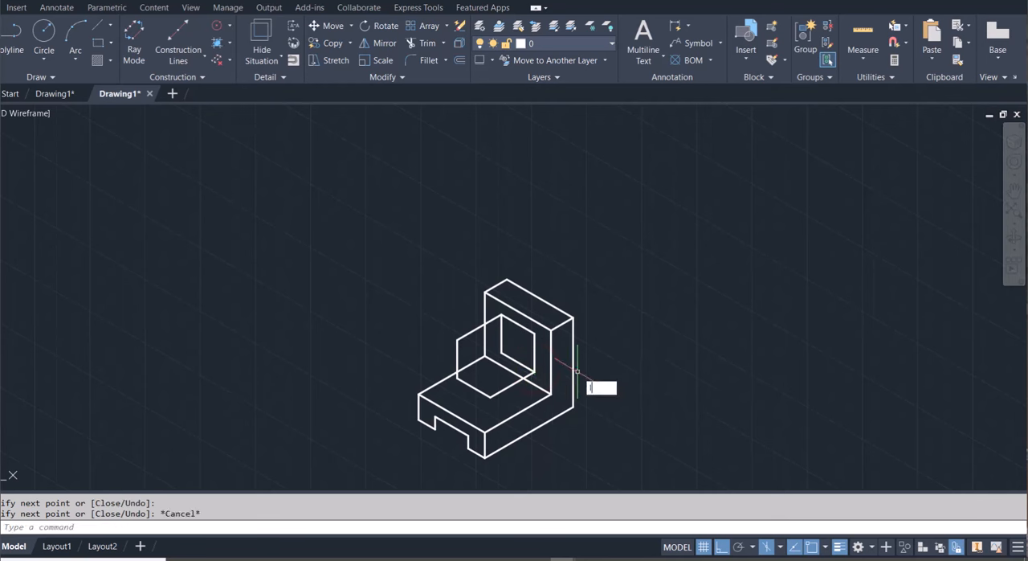
In isoplane Right, draw a line from the square's upper front corner 40 units along the 210° axis and down to the block's lower front corner
key(Return)
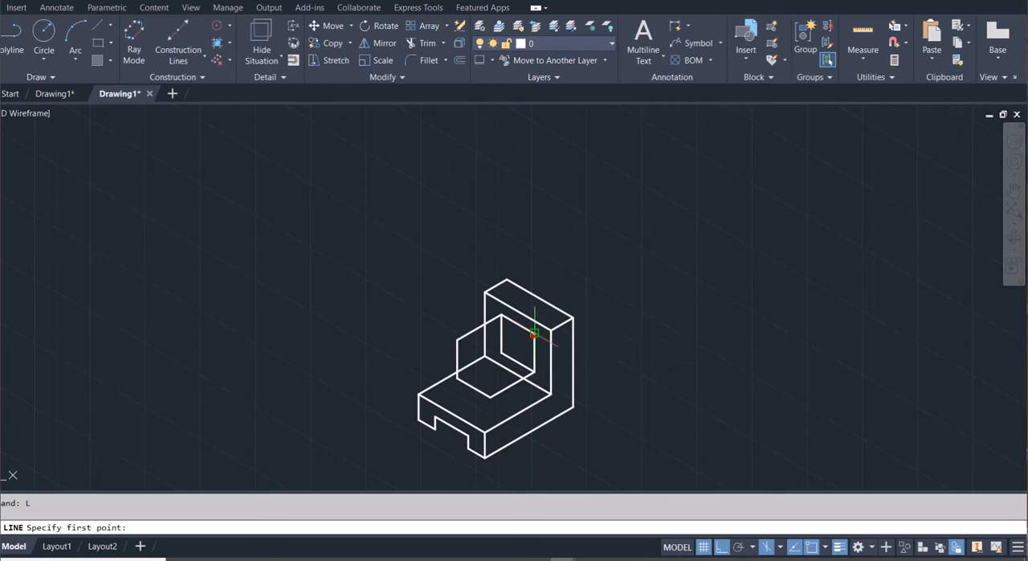
click(533, 332)
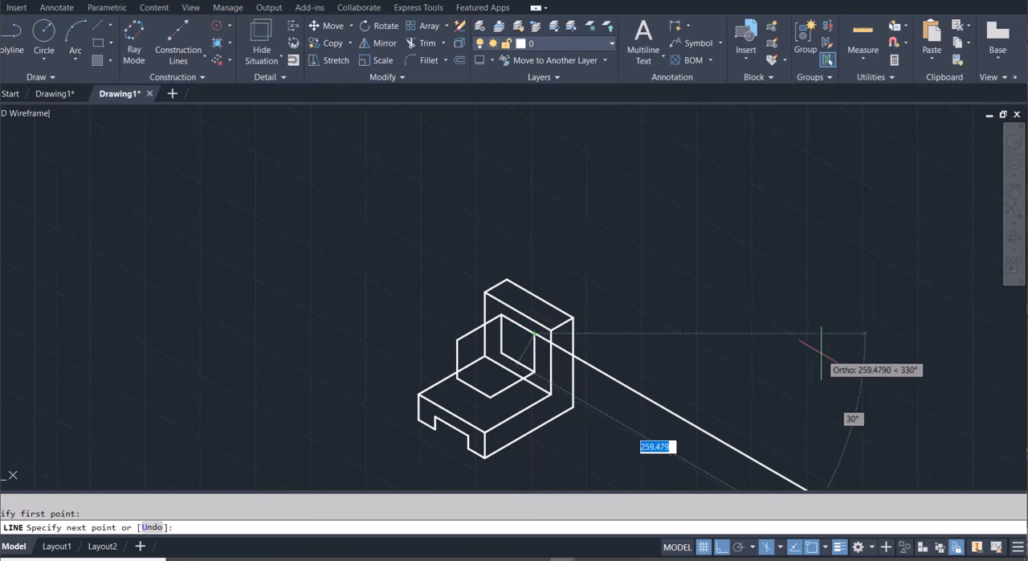
click(782, 547)
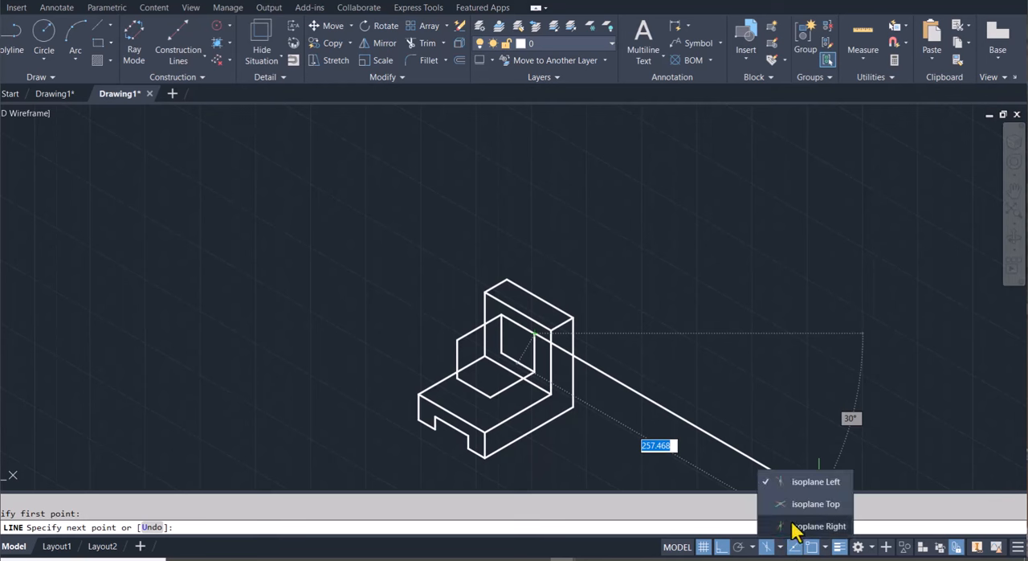
click(795, 526)
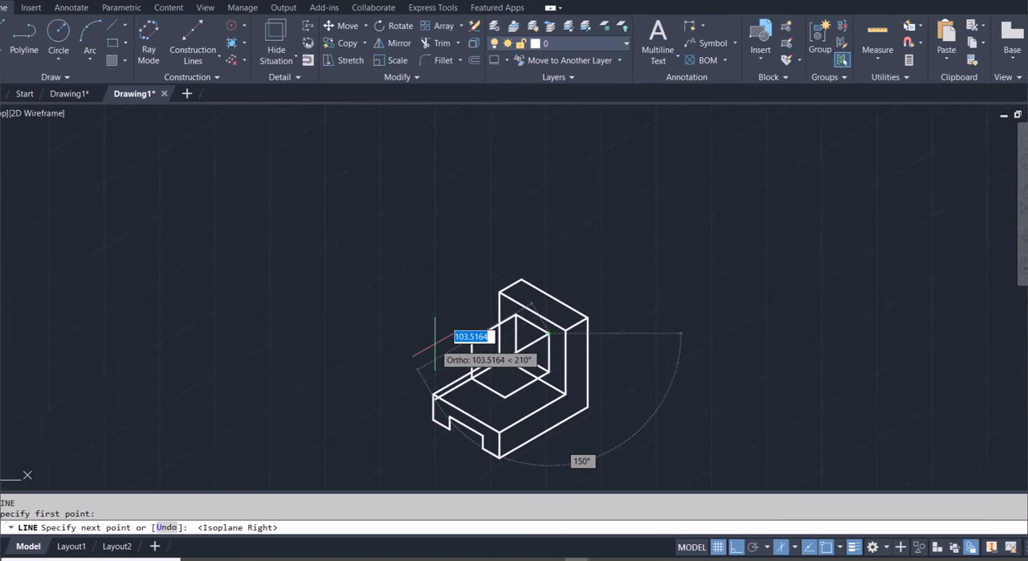
text(40)
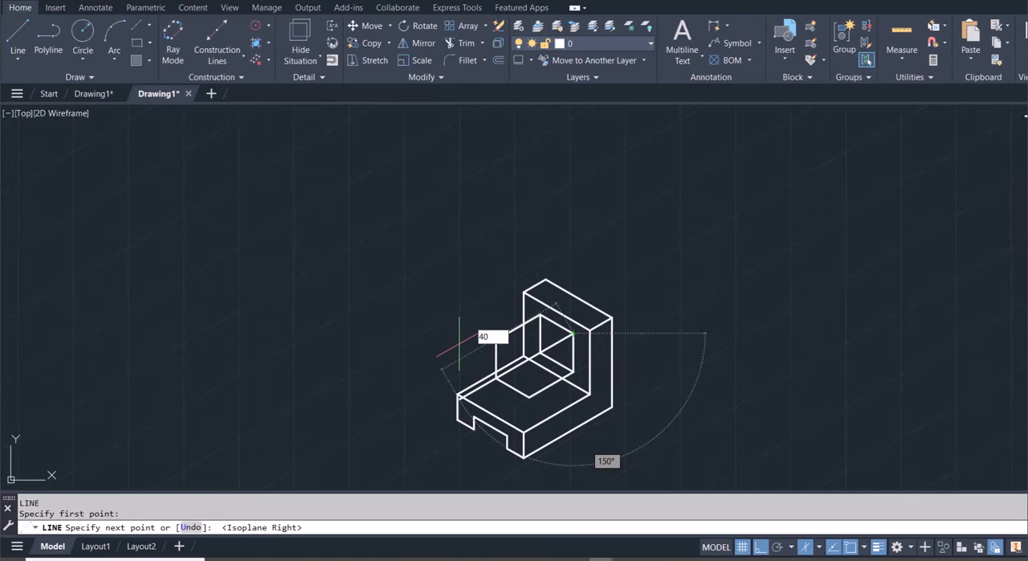
key(Return)
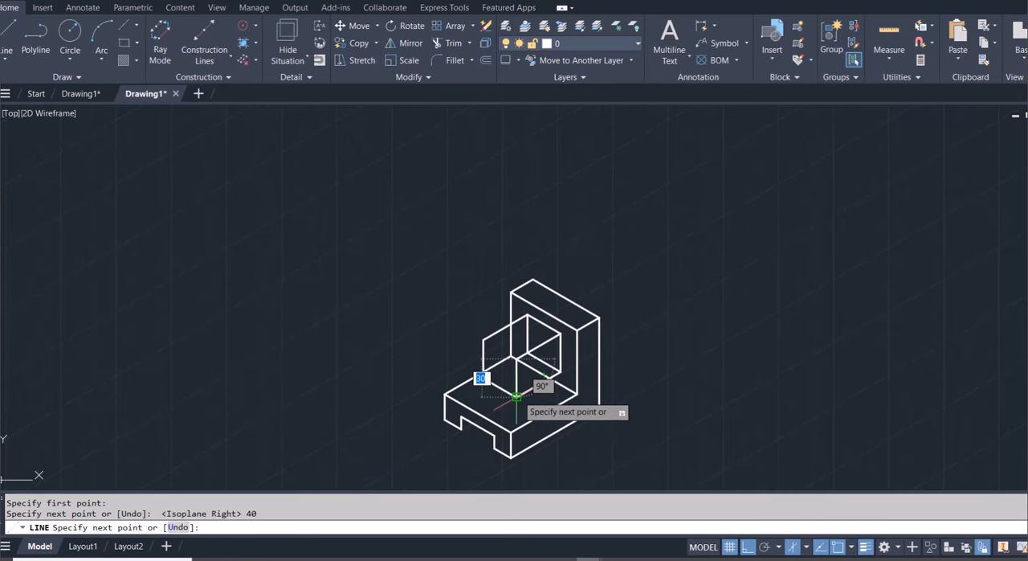
click(516, 396)
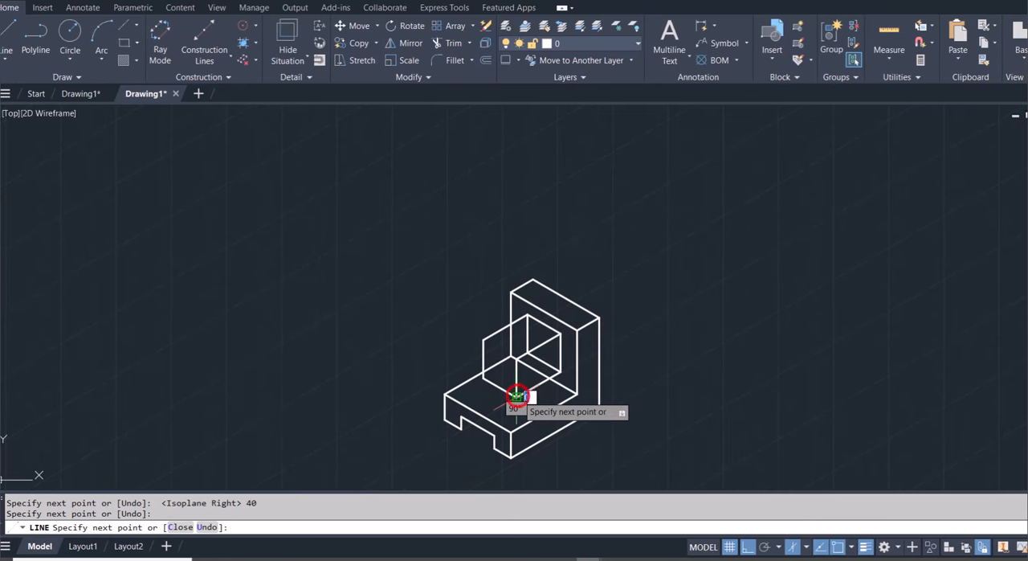
key(Escape)
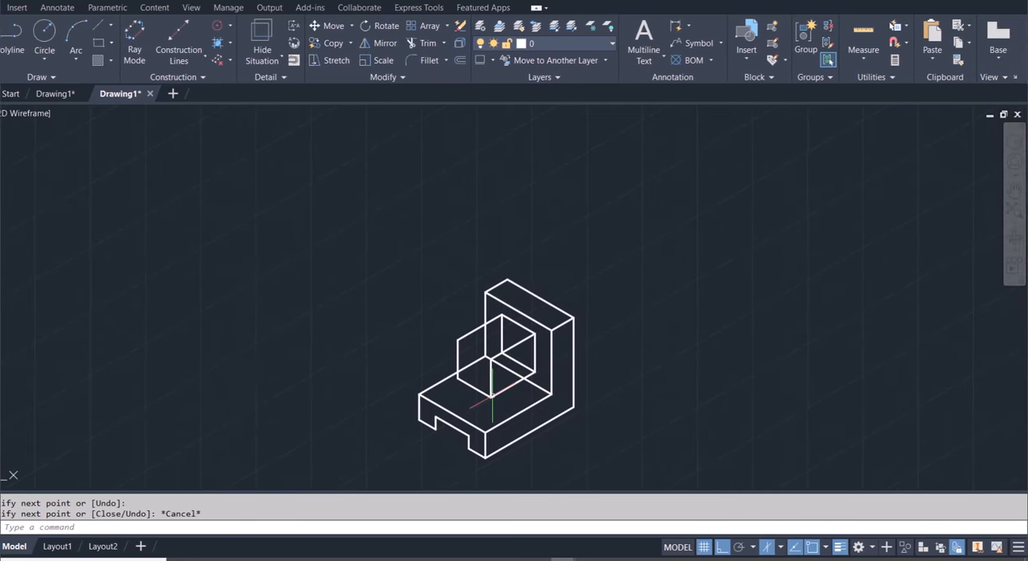
Draw a line joining the two upper corners of the block's front face to close its top edge
text(l)
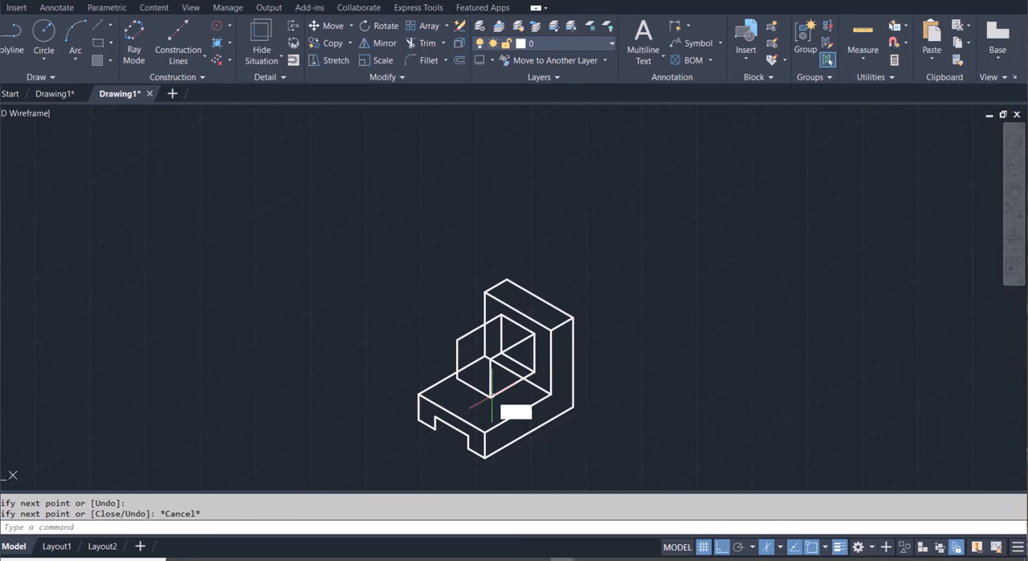
key(Return)
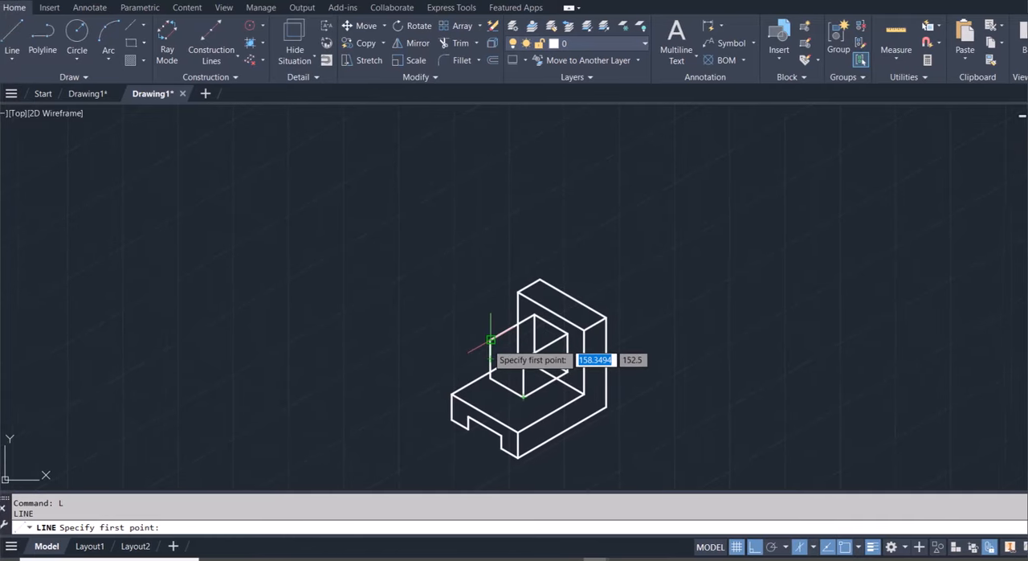
click(462, 341)
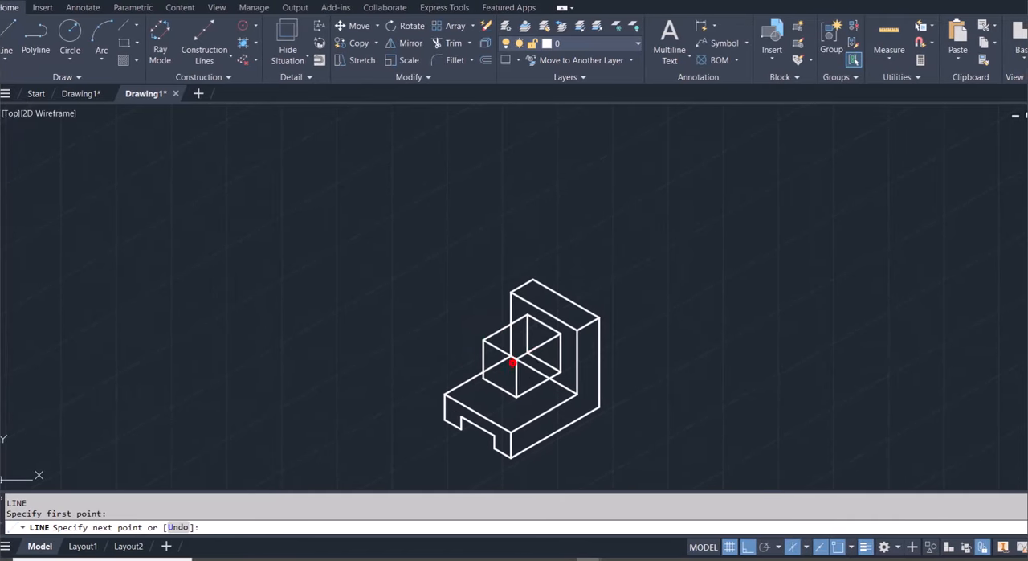
click(521, 358)
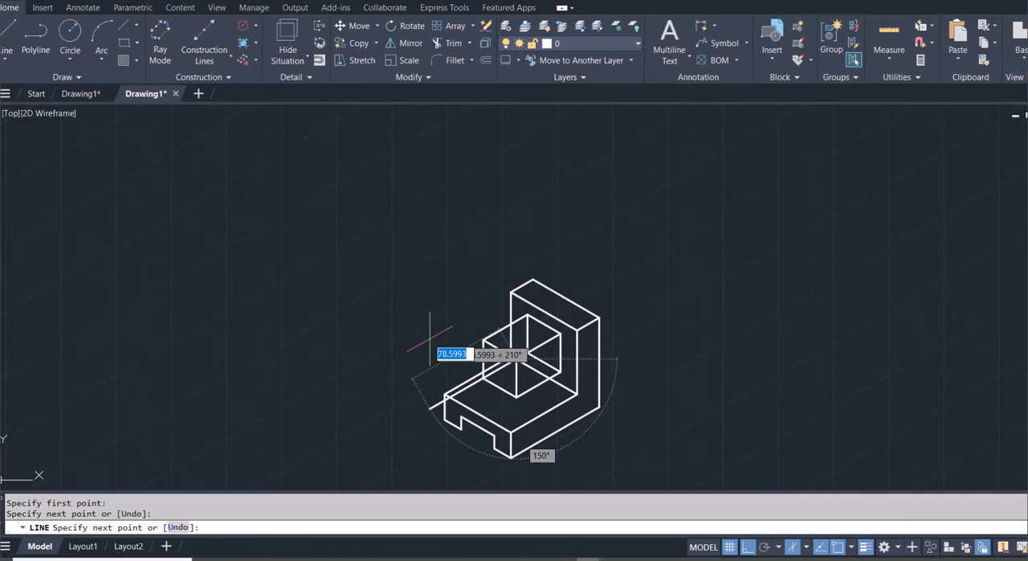
key(Escape)
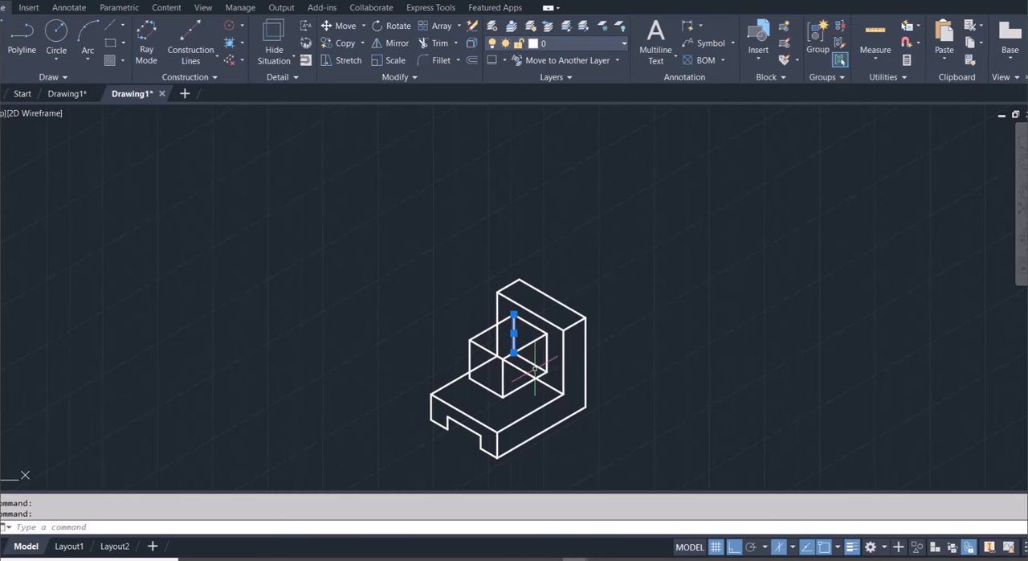
Erase the block's two hidden rear edges and trim the base and upright lines that pass behind the block
click(535, 367)
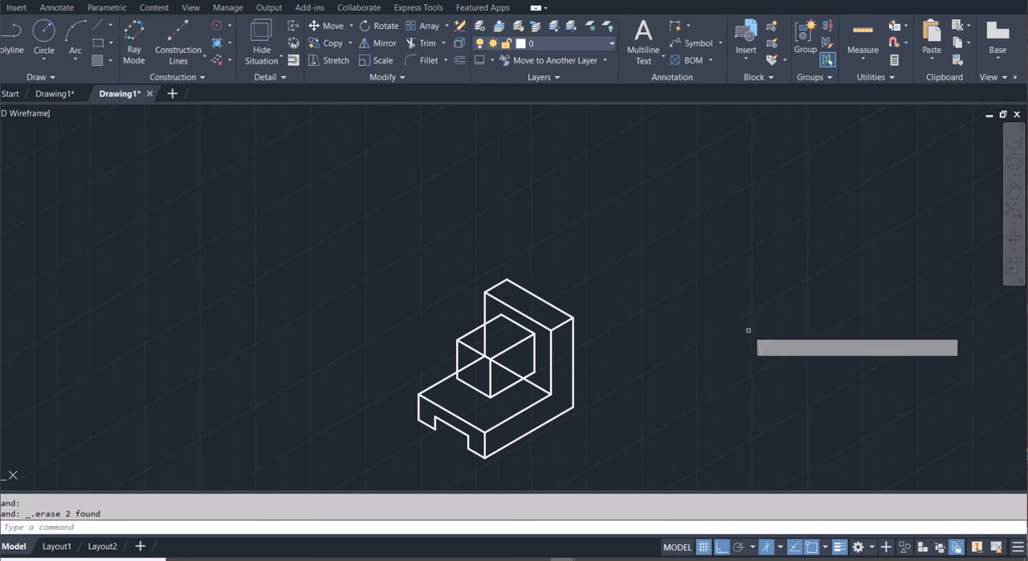
key(Return)
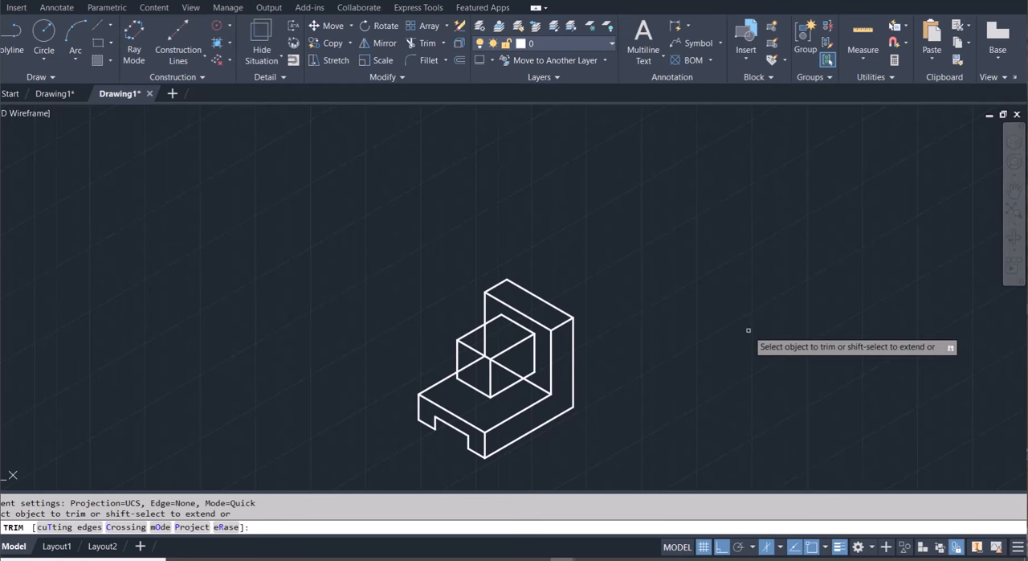
click(509, 368)
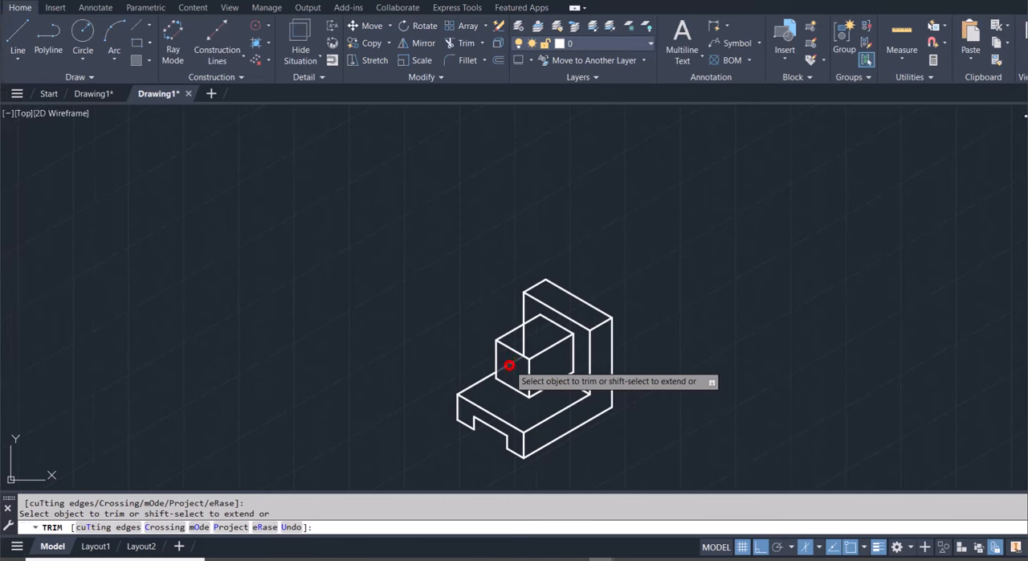
click(509, 365)
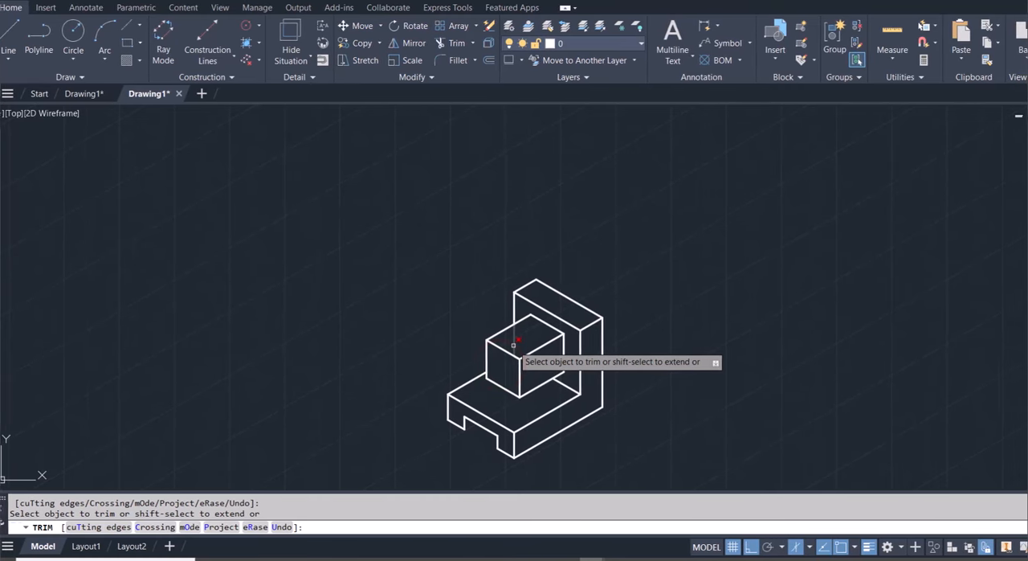
click(522, 345)
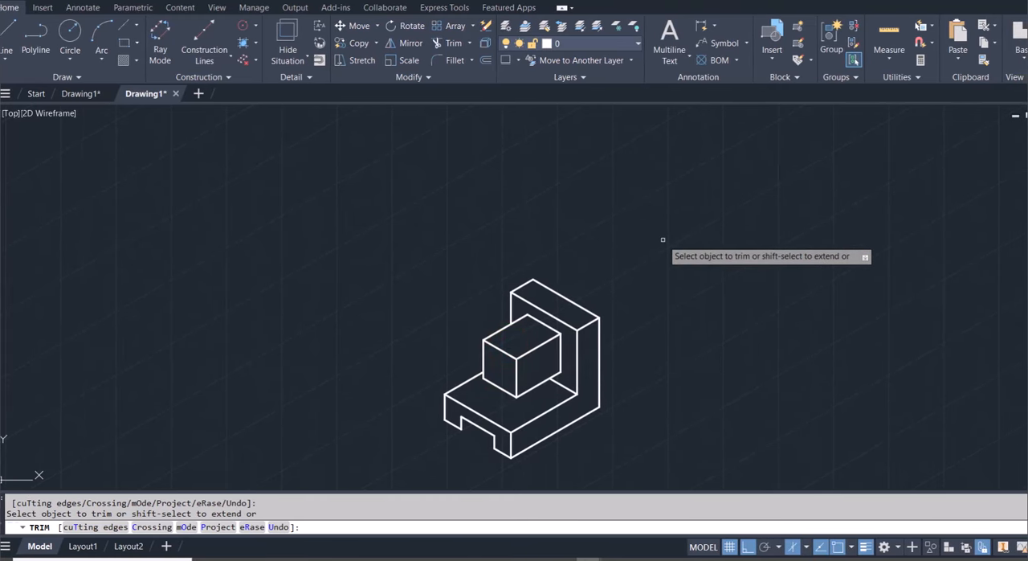
key(Escape)
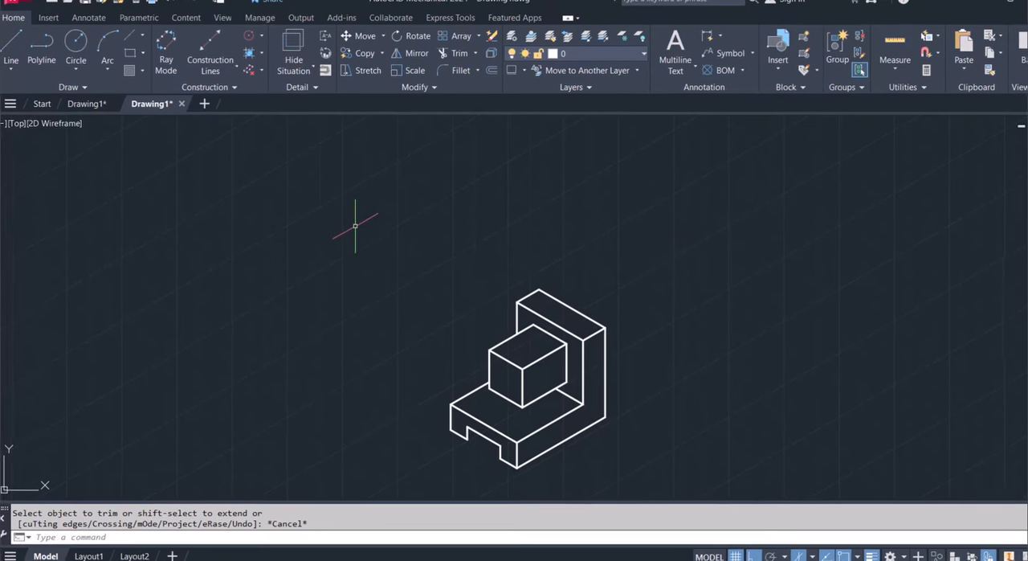
Draw a line about 13.9 units long along the 30° axis from the lower left corner of the base slot
text(L)
key(Return)
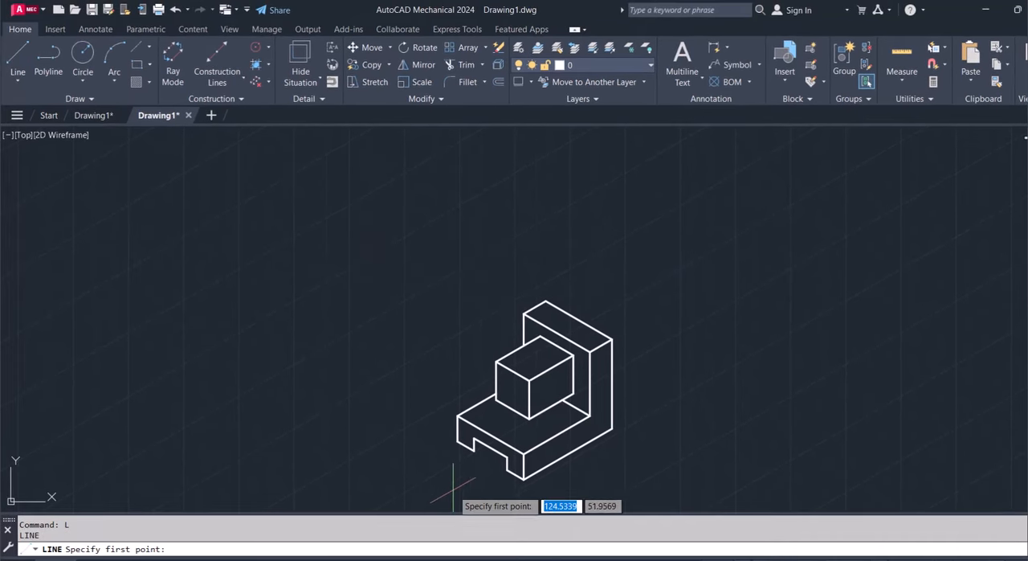
click(473, 442)
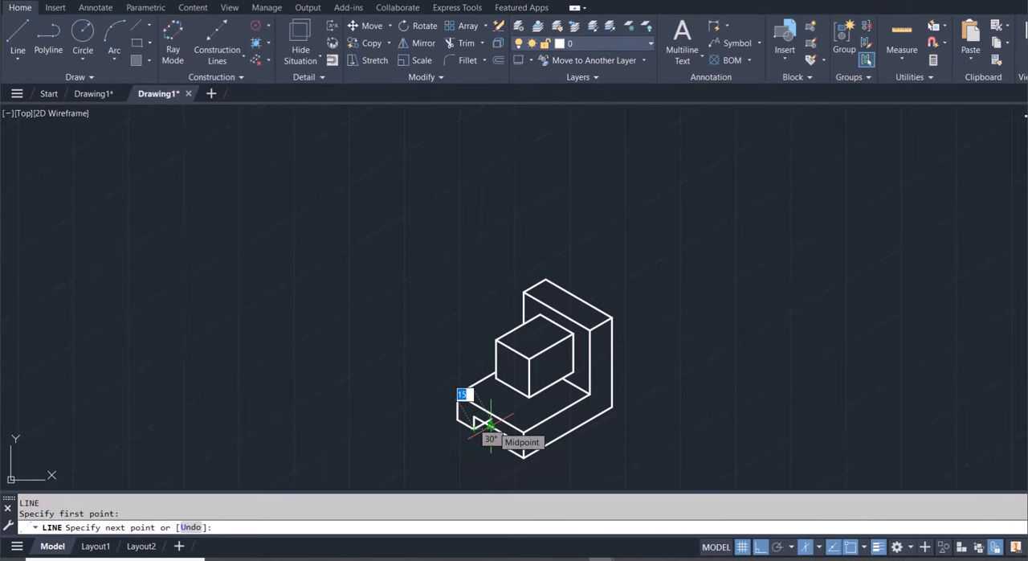
scroll(490, 424, up, 7)
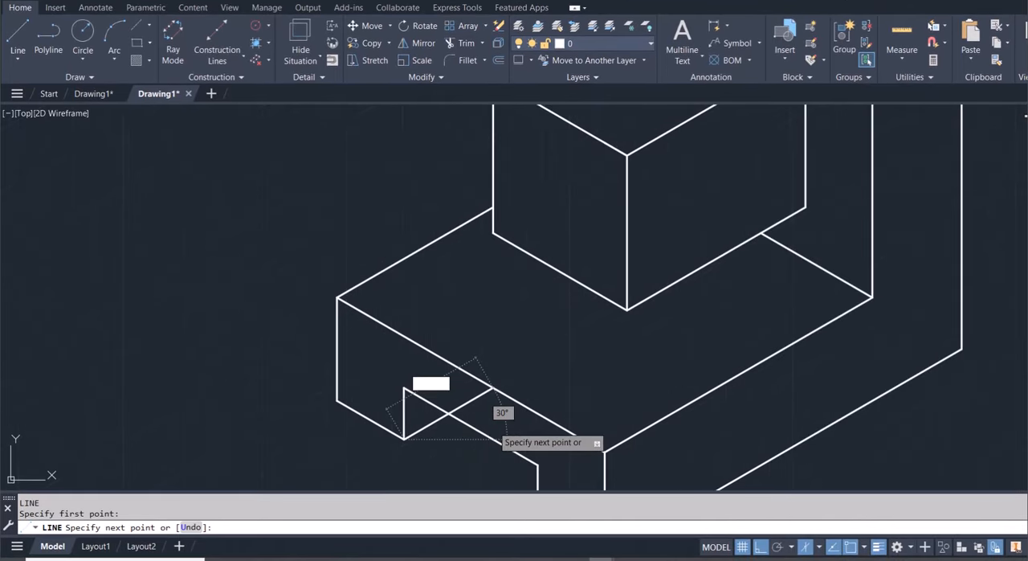
click(465, 406)
key(Escape)
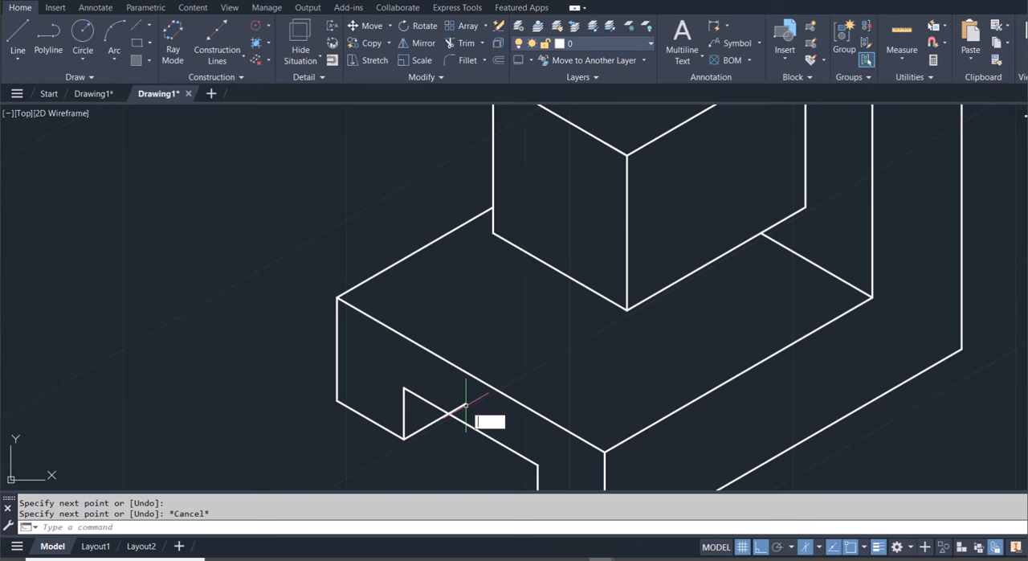
Trim the part of the slot's depth line that extends past the slot's upper edge
text(tr)
key(Return)
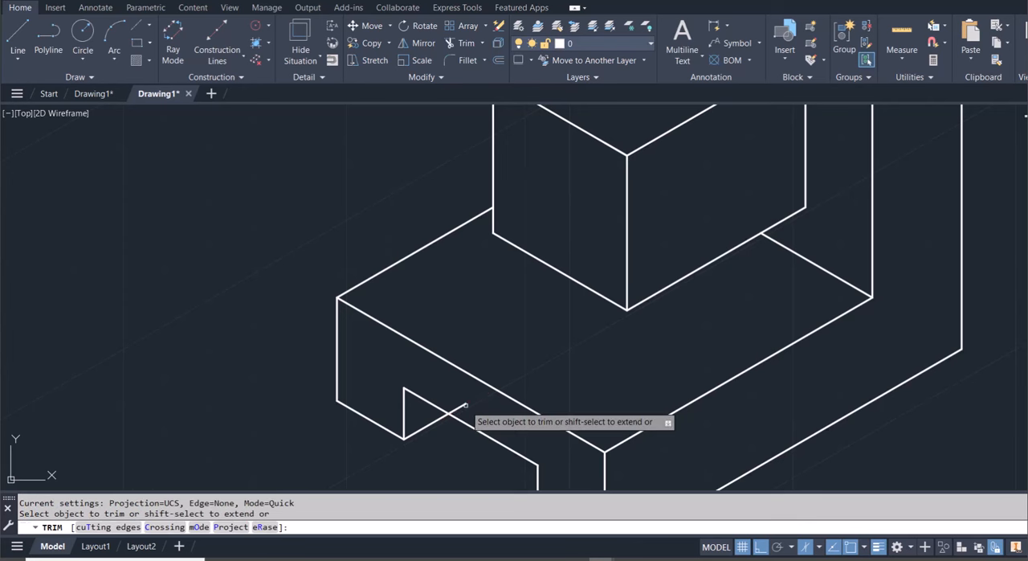
click(465, 406)
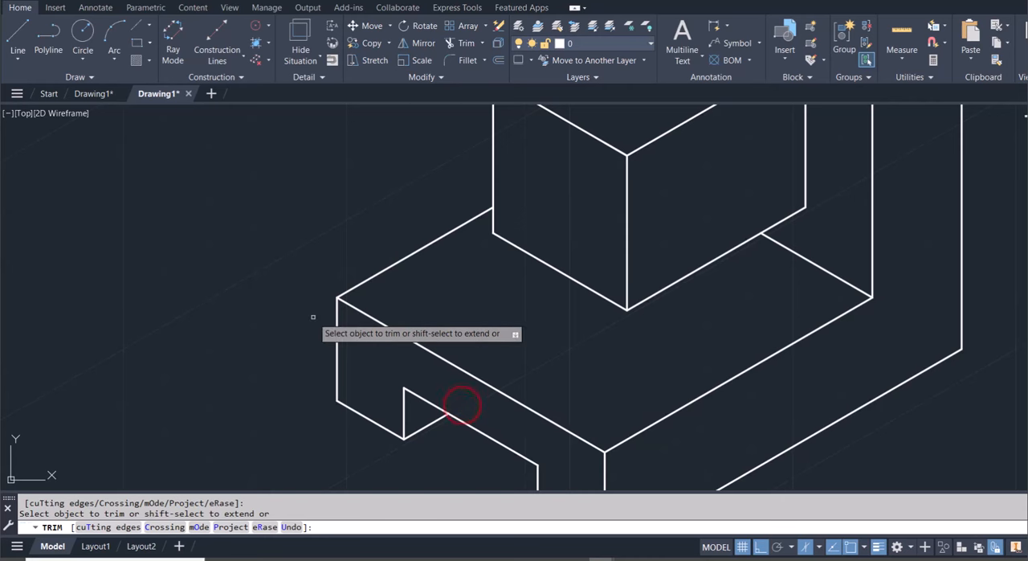
scroll(313, 318, down, 4)
scroll(314, 318, up, 2)
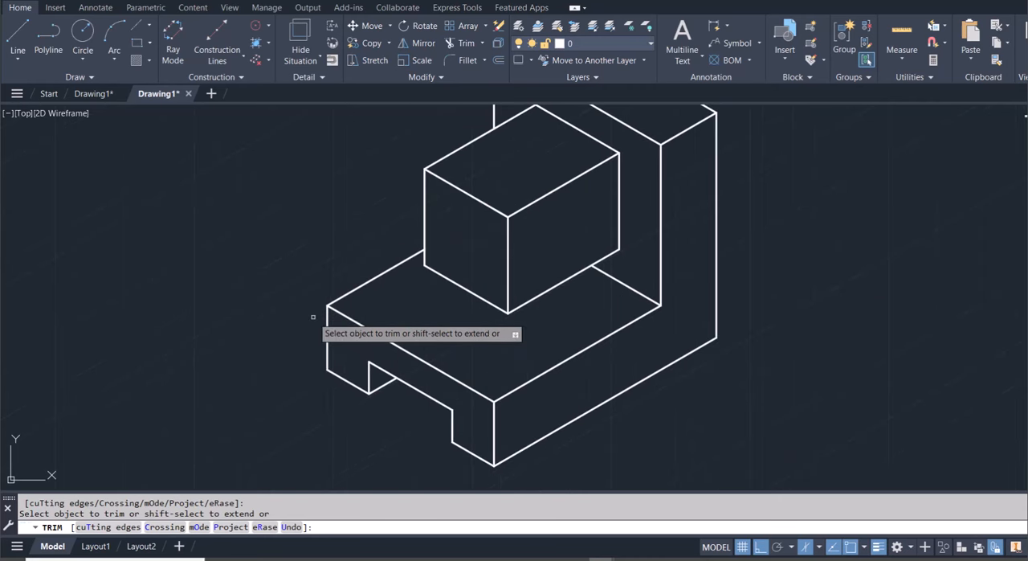
key(Escape)
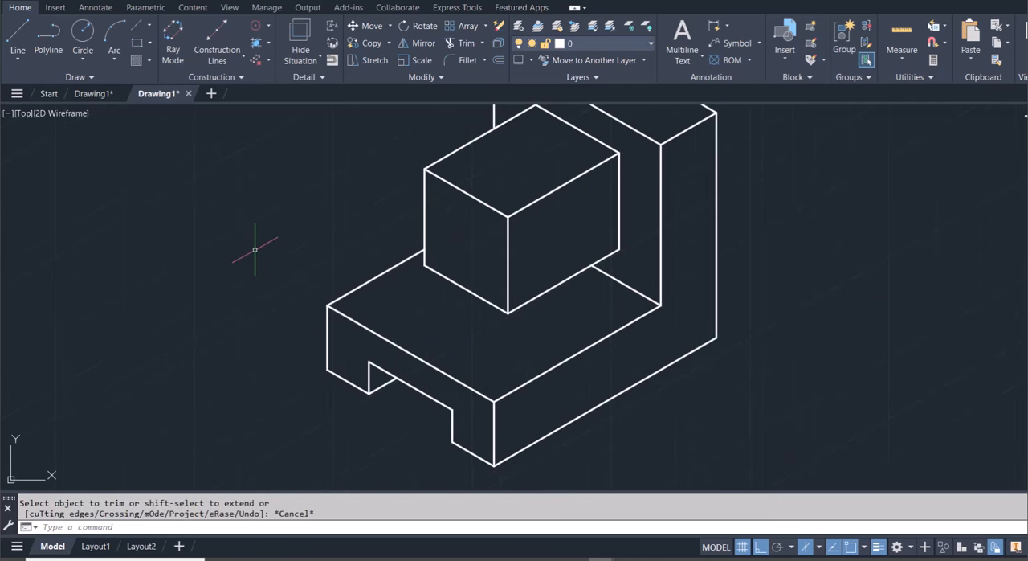
Zoom out to the whole drawing and zoom in with a window around the complete isometric object
text(z)
key(Return)
text(a)
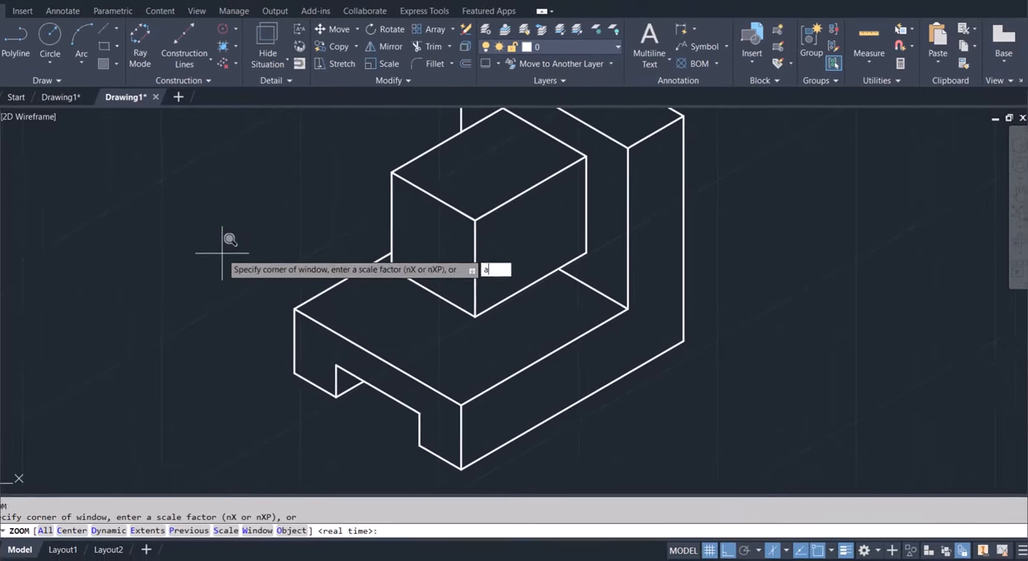
key(Return)
key(Return)
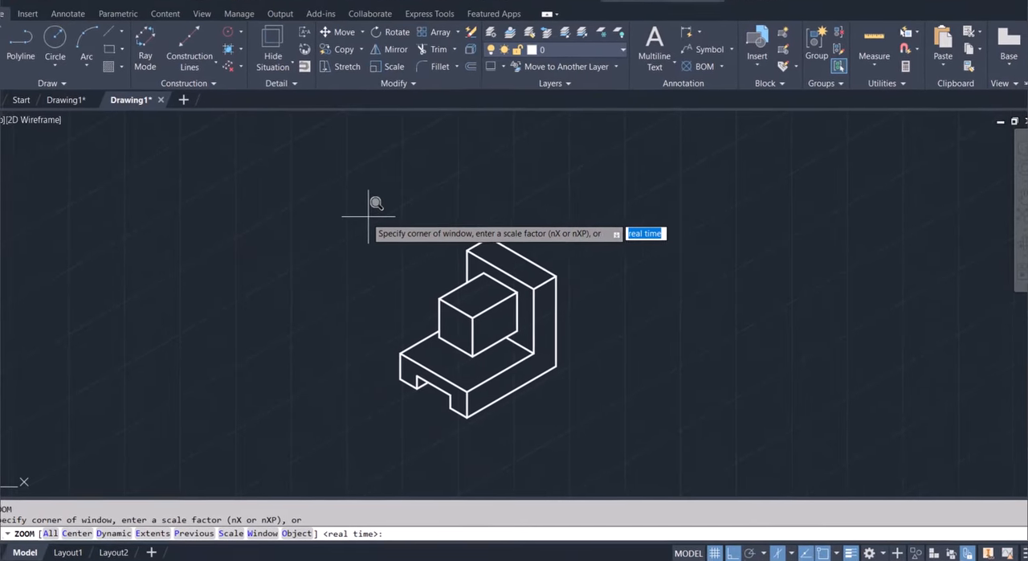
click(343, 201)
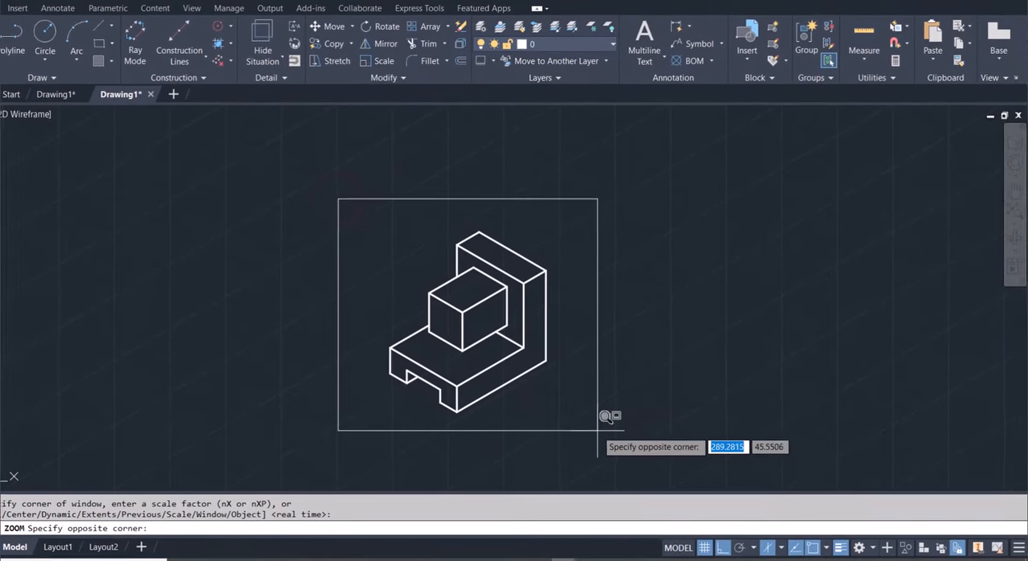
click(624, 444)
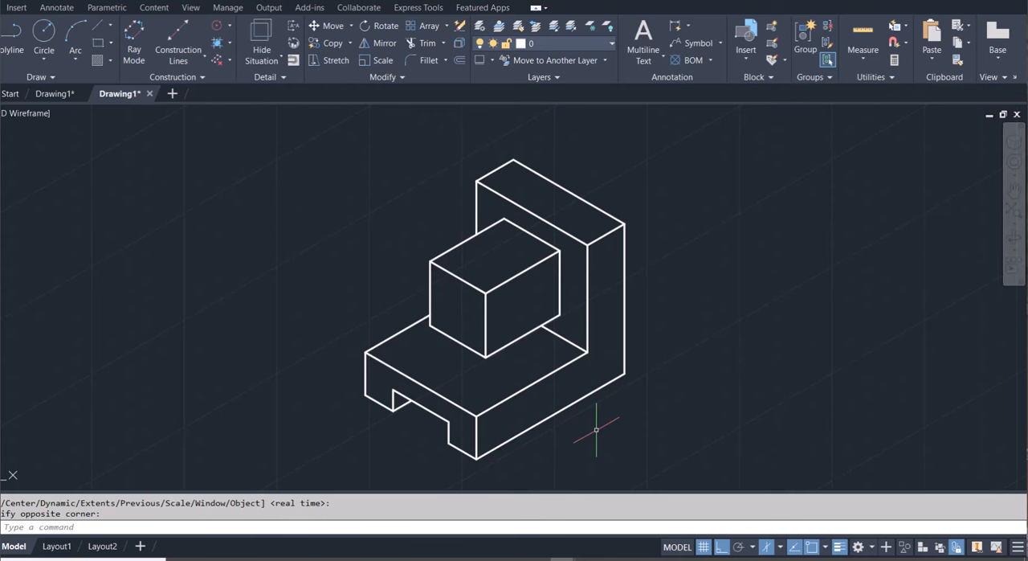